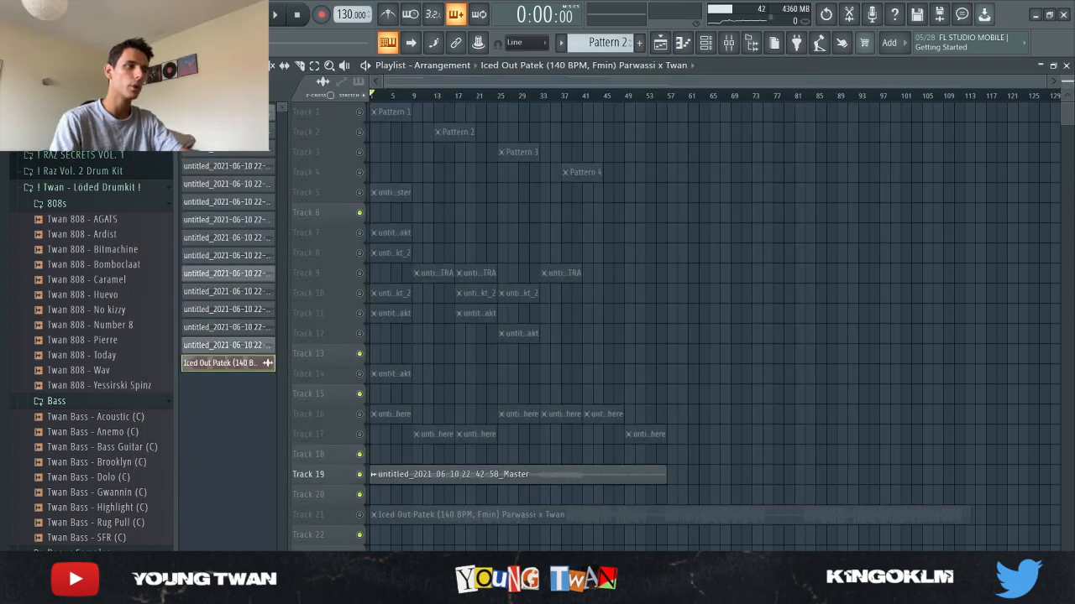
- Scroll through the playlist arrangement and play back the song to review the tracks
drag(1067, 81, 1067, 92)
scroll(781, 355, down, 3)
scroll(310, 458, up, 1)
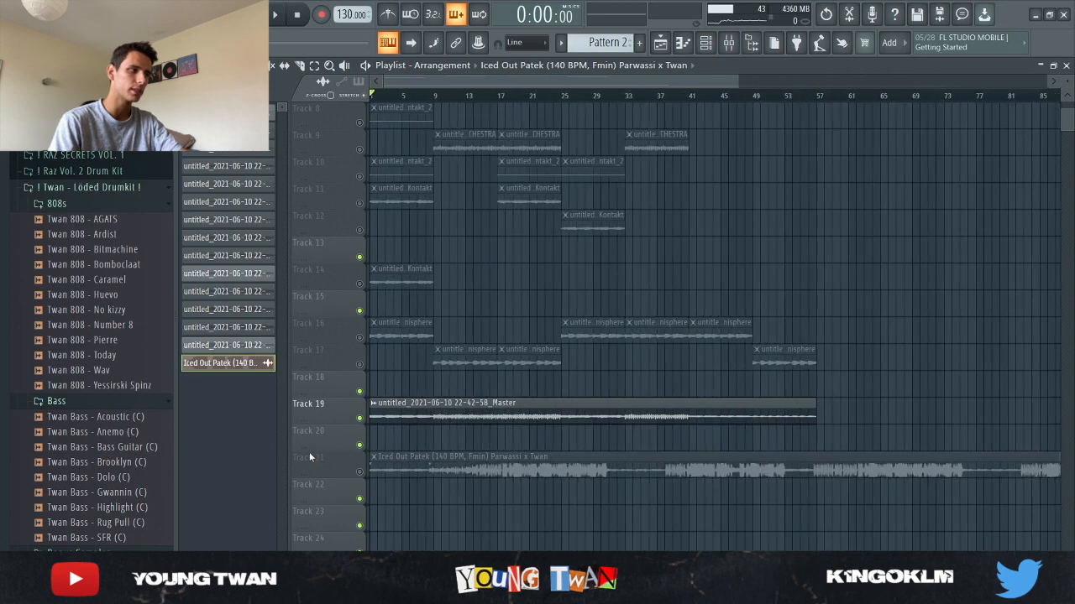
scroll(309, 456, up, 1)
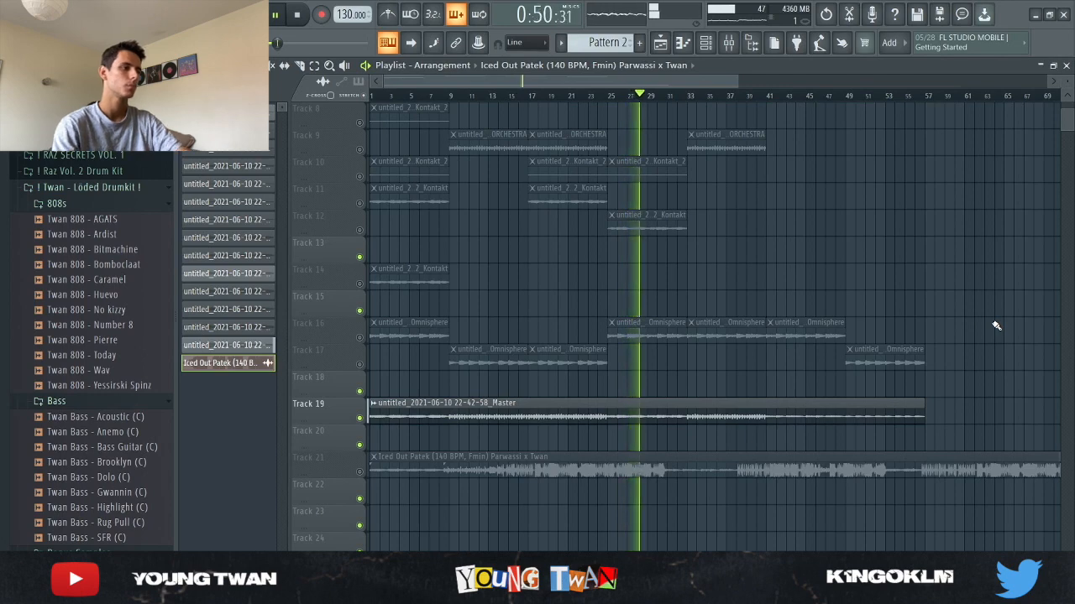
key(space)
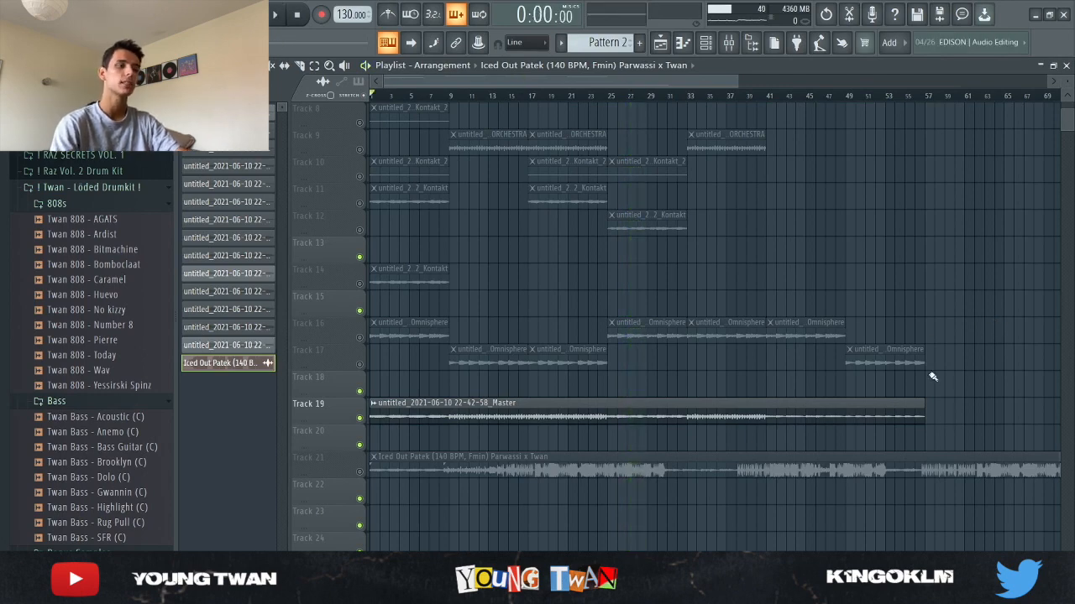
ctrl+scroll(919, 412, down, 2)
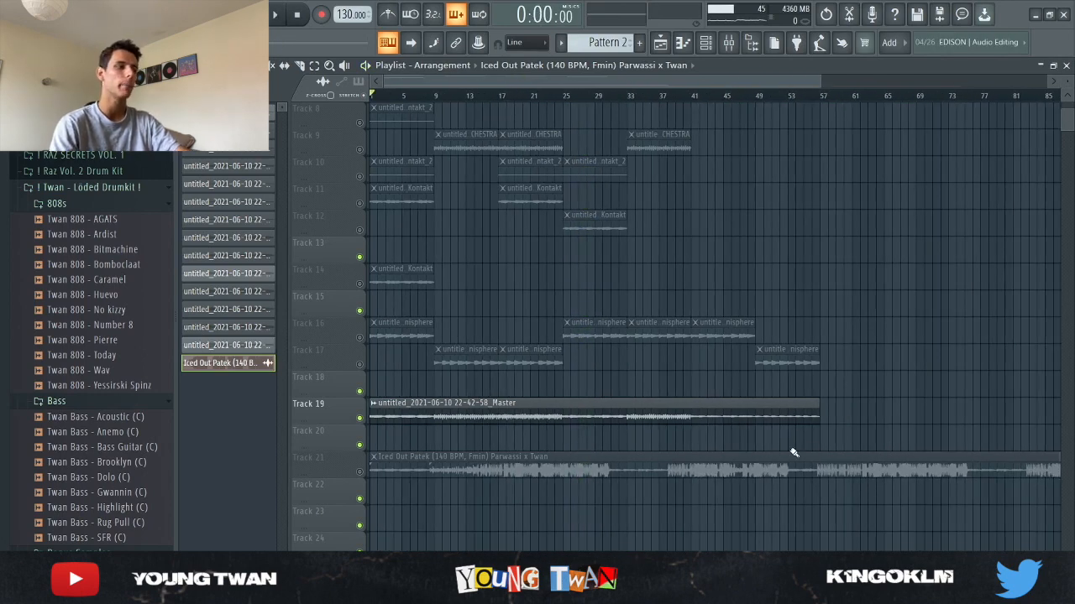
- Open the Omnisphere instrument from the channel rack, close it, and open its piano roll
key(F6)
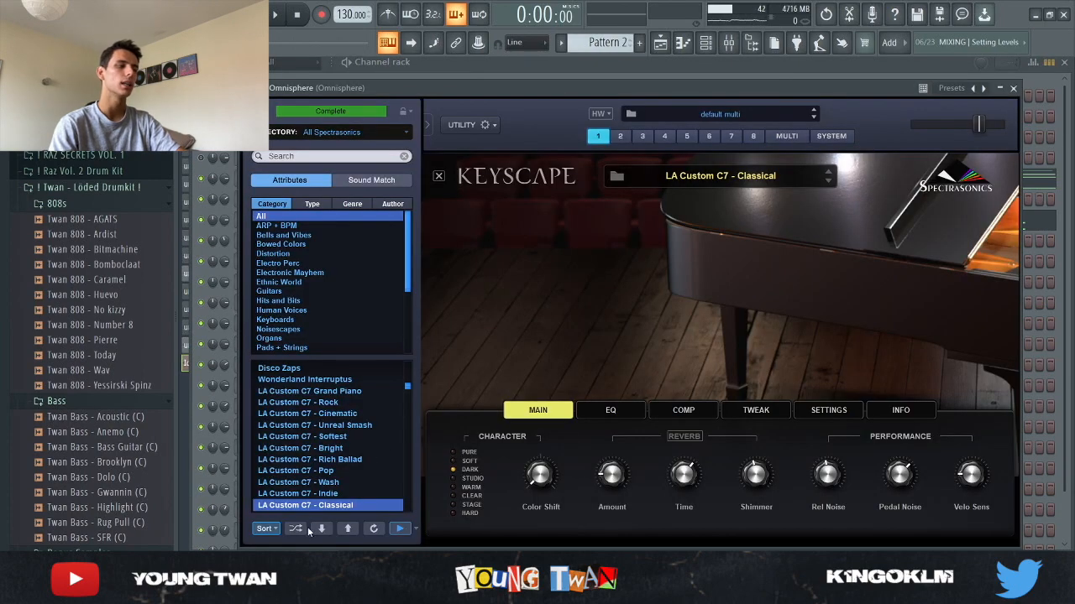
key(Escape)
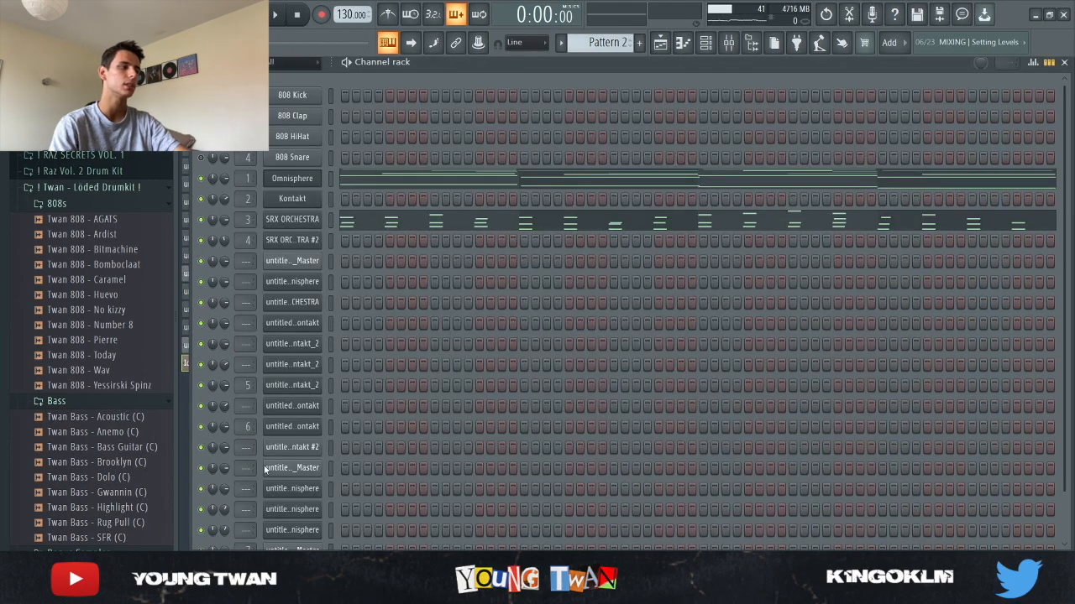
click(360, 176)
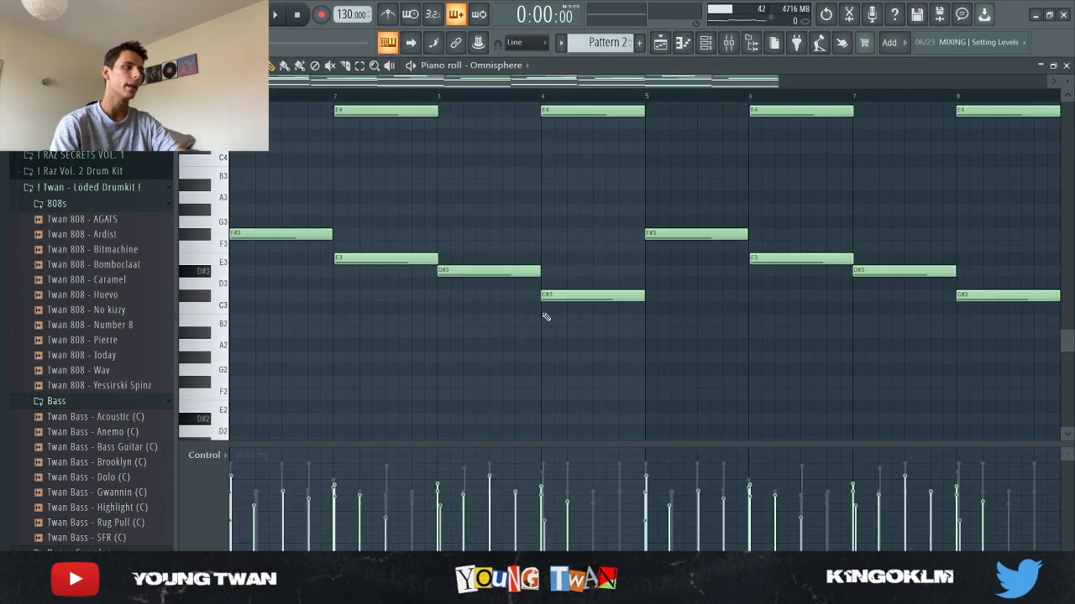
scroll(561, 339, up, 3)
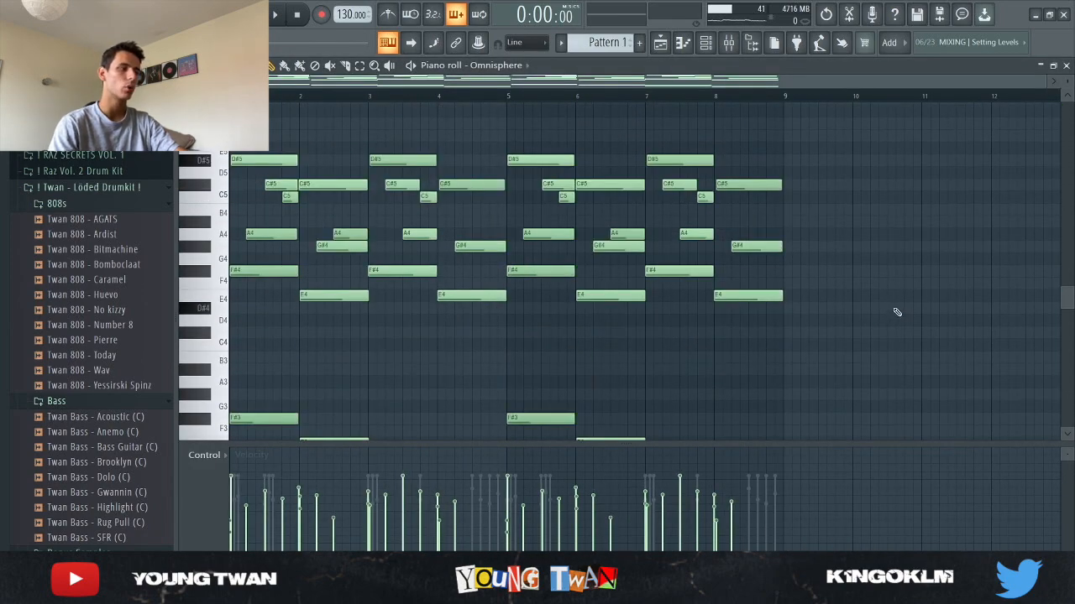
- Play back the Omnisphere melody while scrolling through its notes in the piano roll
key(space)
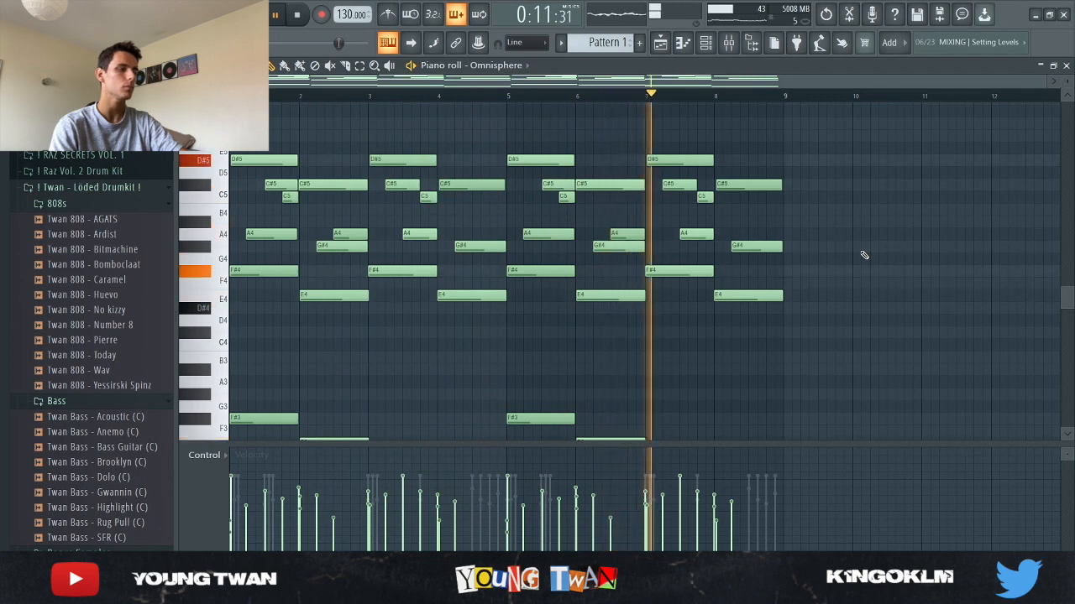
scroll(861, 265, down, 5)
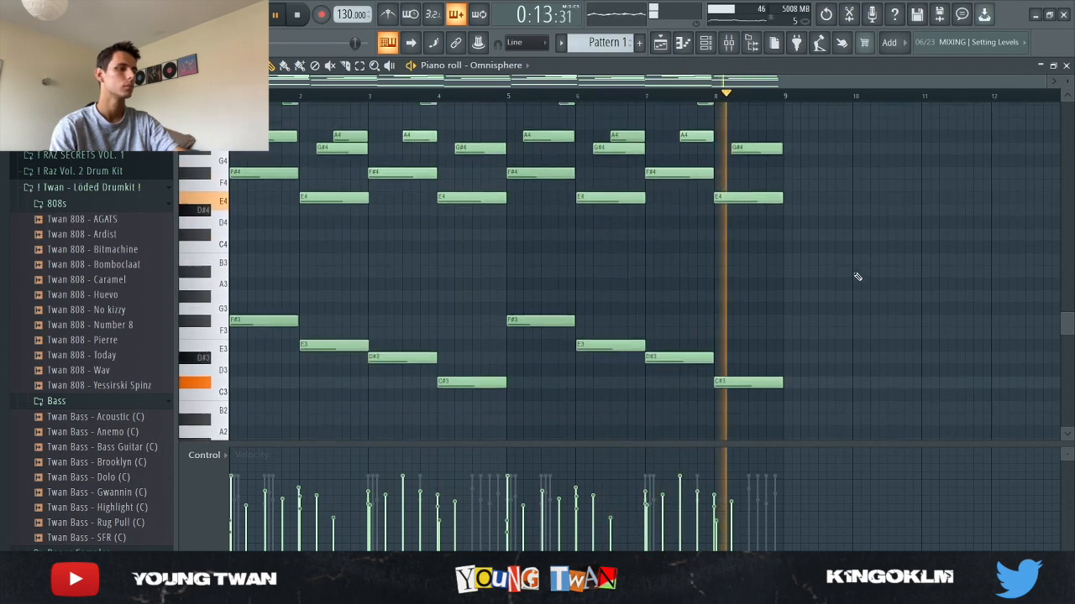
scroll(890, 278, up, 3)
key(space)
scroll(232, 257, up, 5)
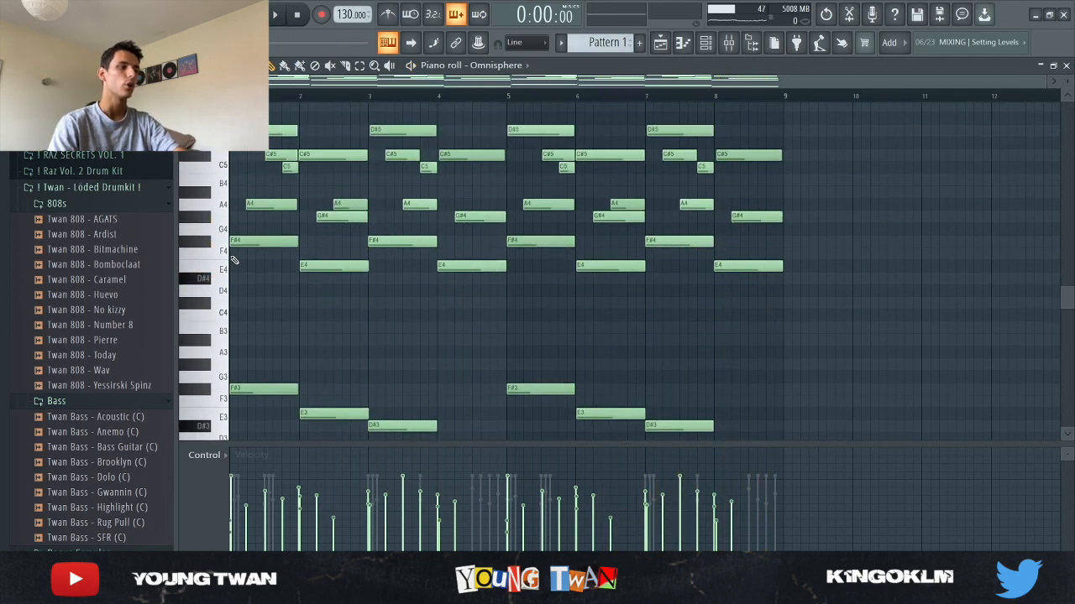
scroll(202, 272, up, 2)
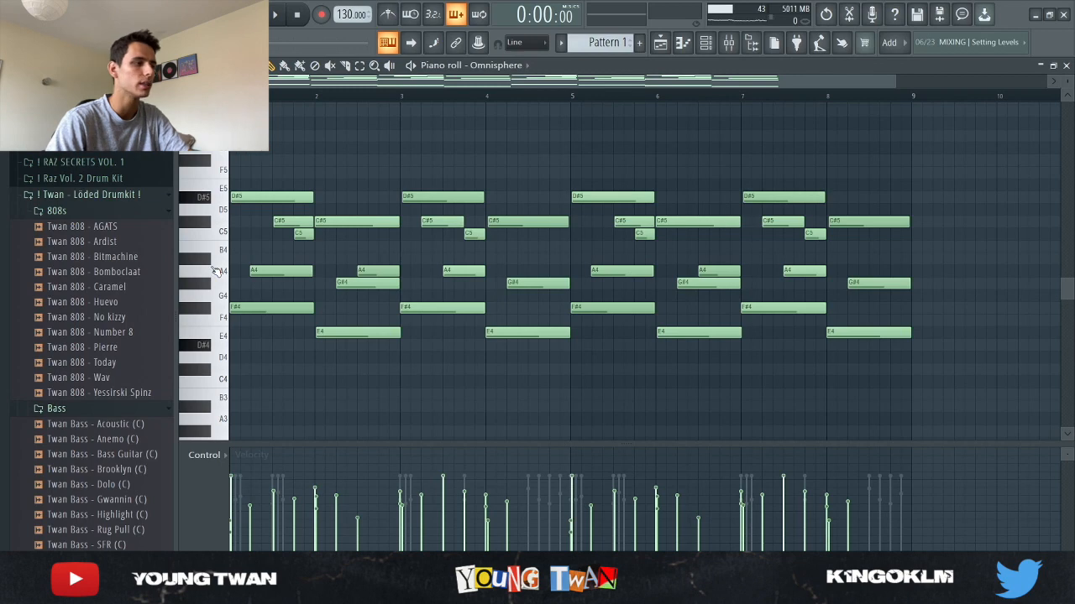
scroll(192, 306, down, 2)
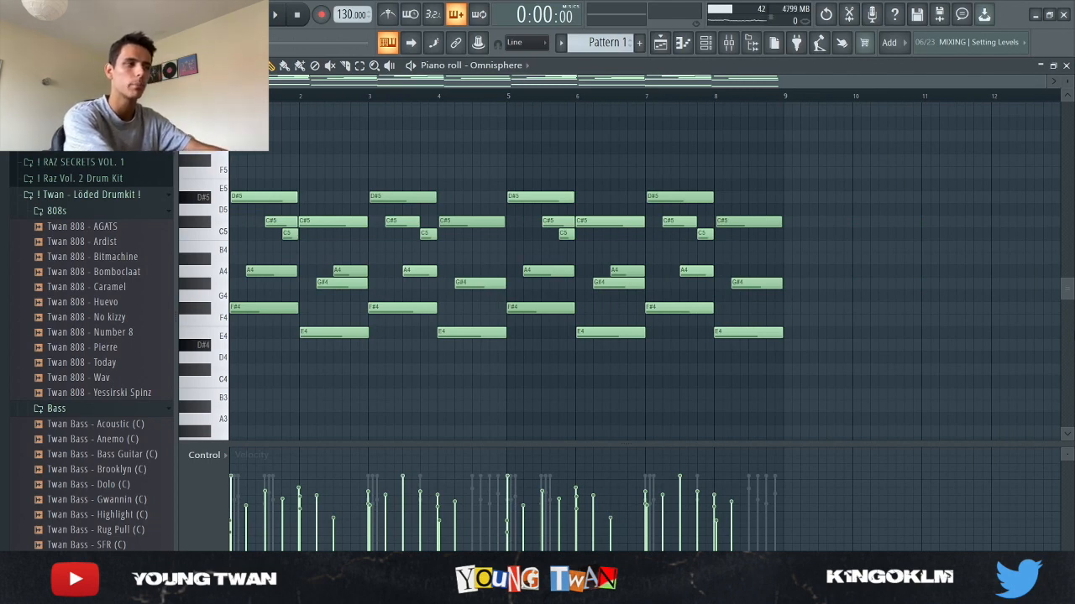
- Select random sets of the Omnisphere melody notes repeatedly and clear the selection each time
key(shift+r)
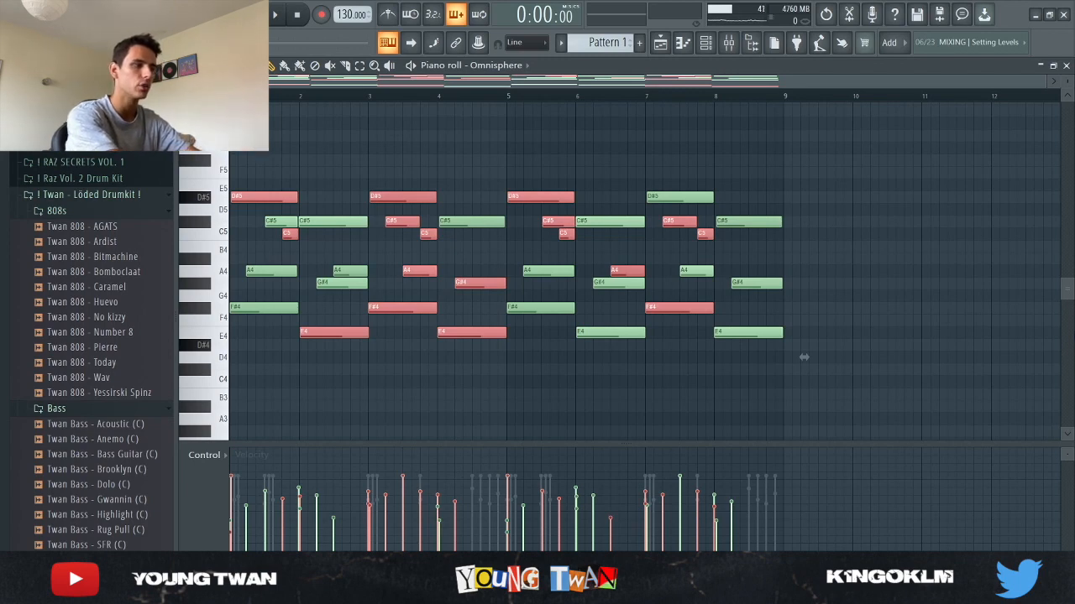
key(shift+r)
key(shift+r)
key(shift+r)
key(shift+r)
key(shift+r)
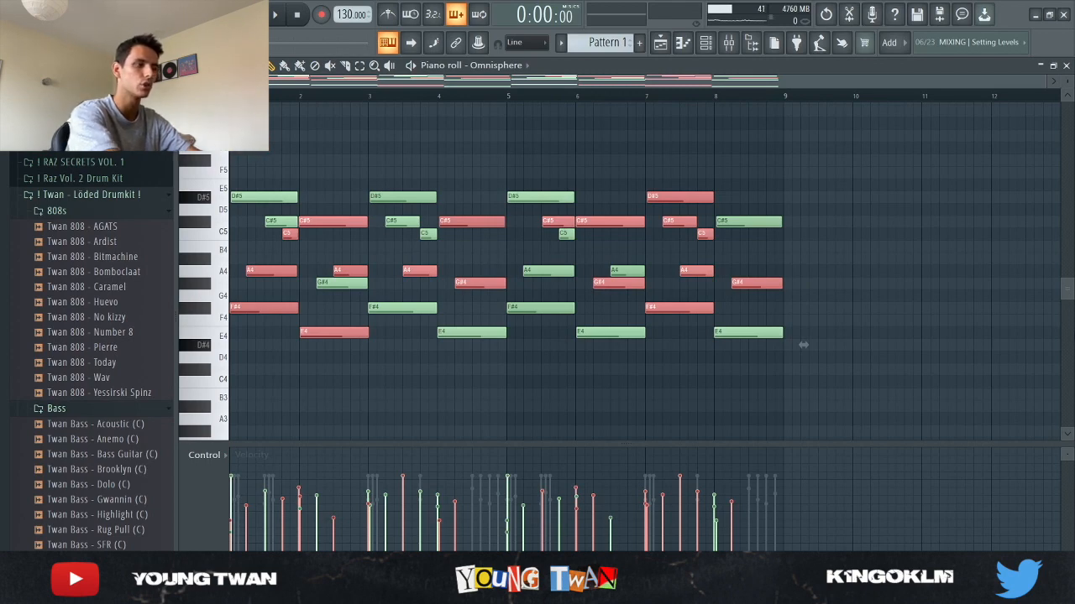
key(shift+r)
key(shift+r)
key(shift+r)
key(shift+r)
key(shift+r)
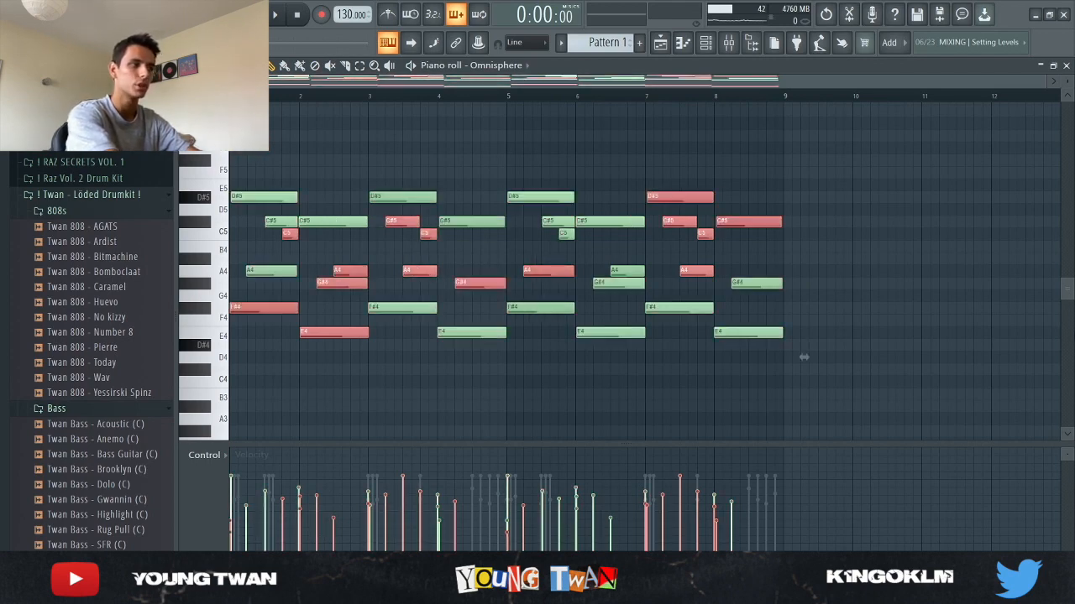
key(shift+r)
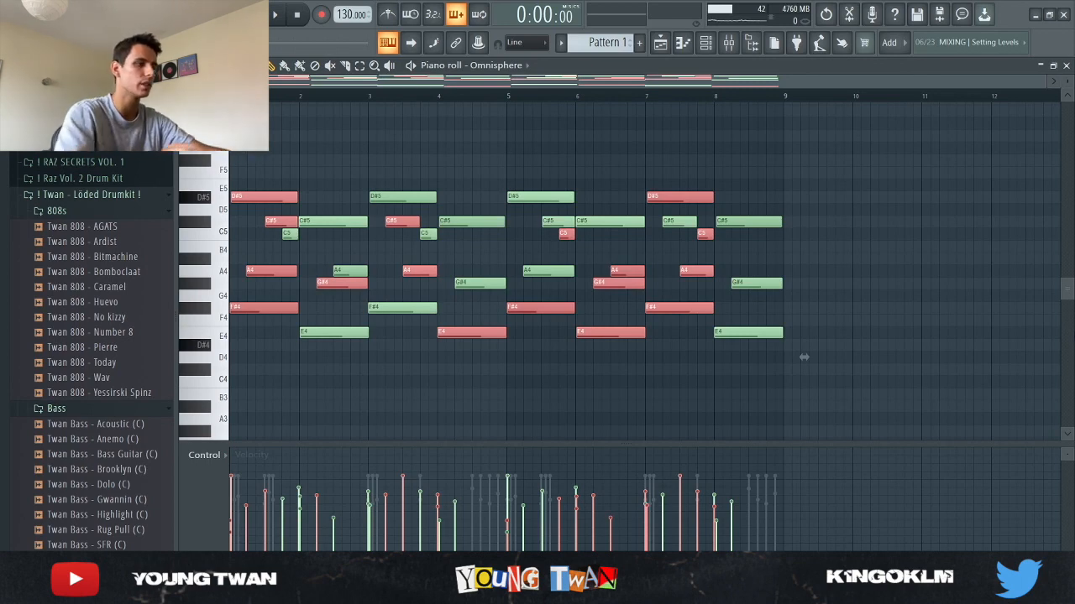
key(ctrl+d)
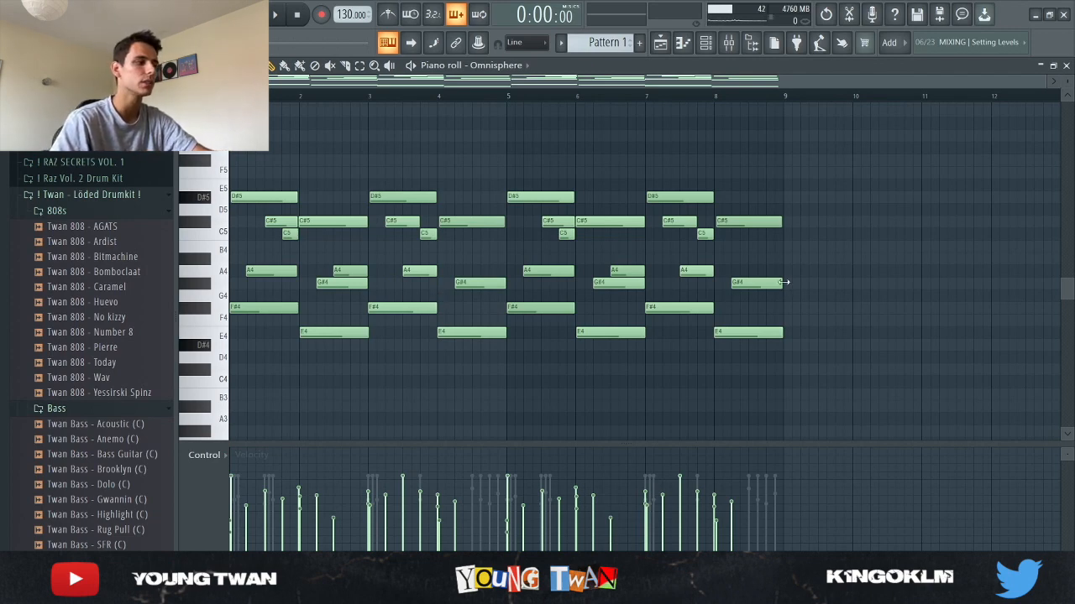
key(shift+r)
key(shift+r)
key(shift+r)
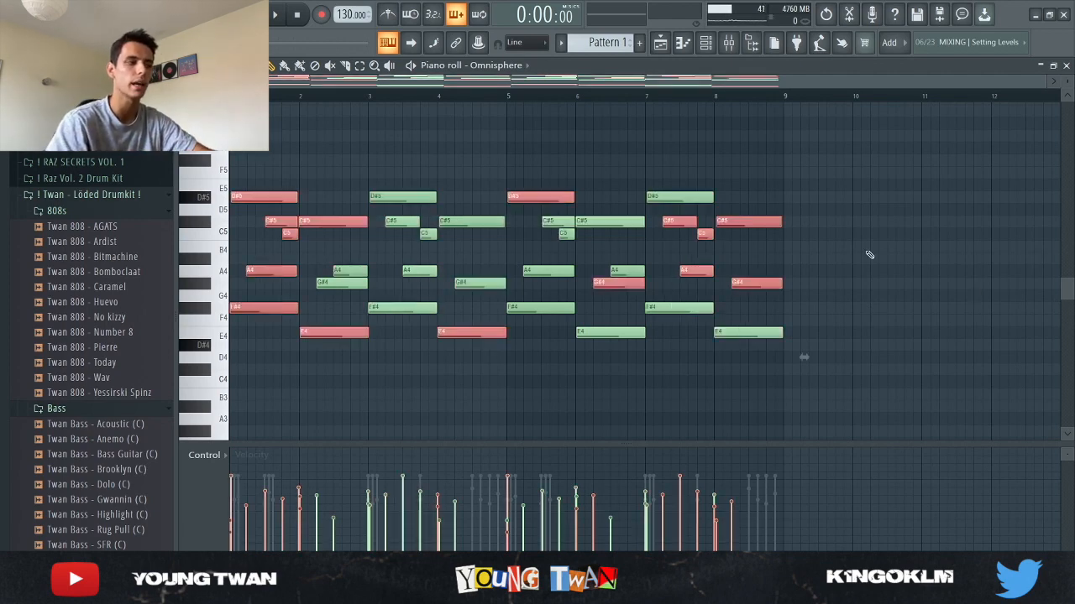
key(ctrl+d)
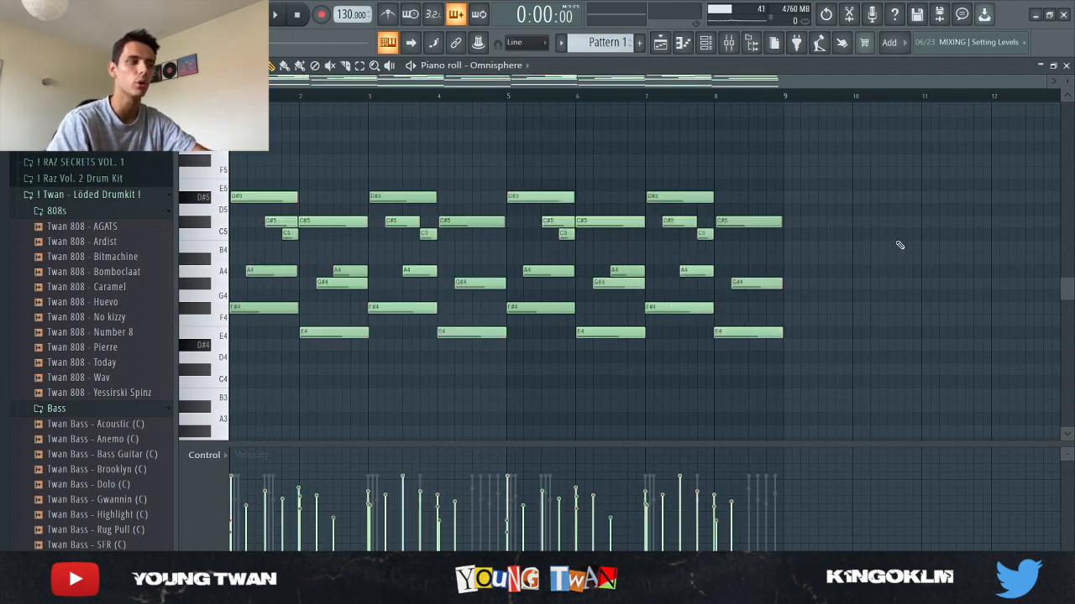
- Open the Kontakt instrument from the channel rack, close it, and open the Kontakt piano roll
click(707, 43)
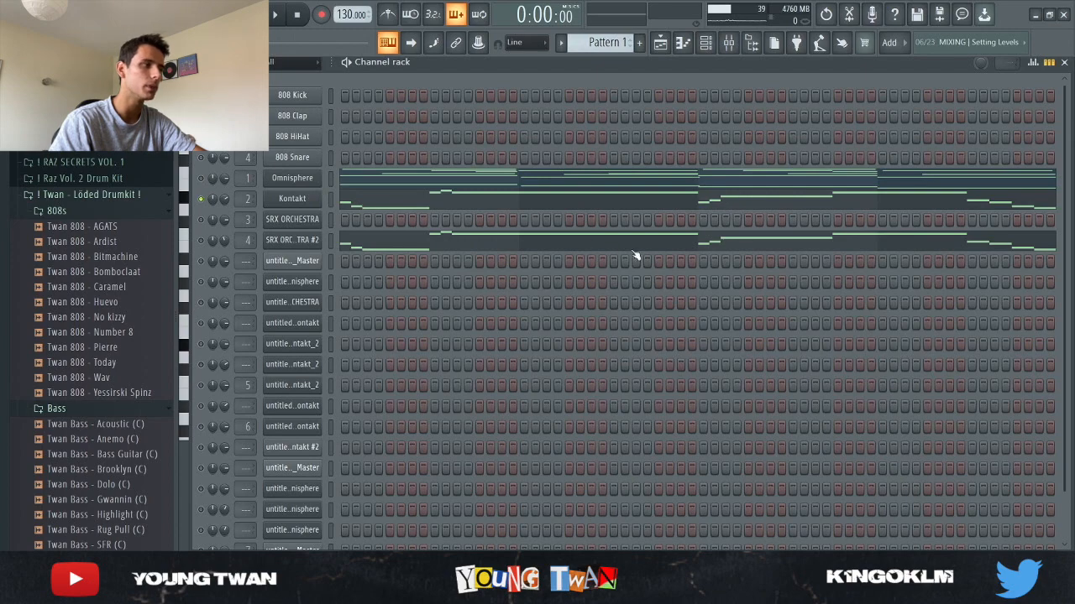
click(293, 199)
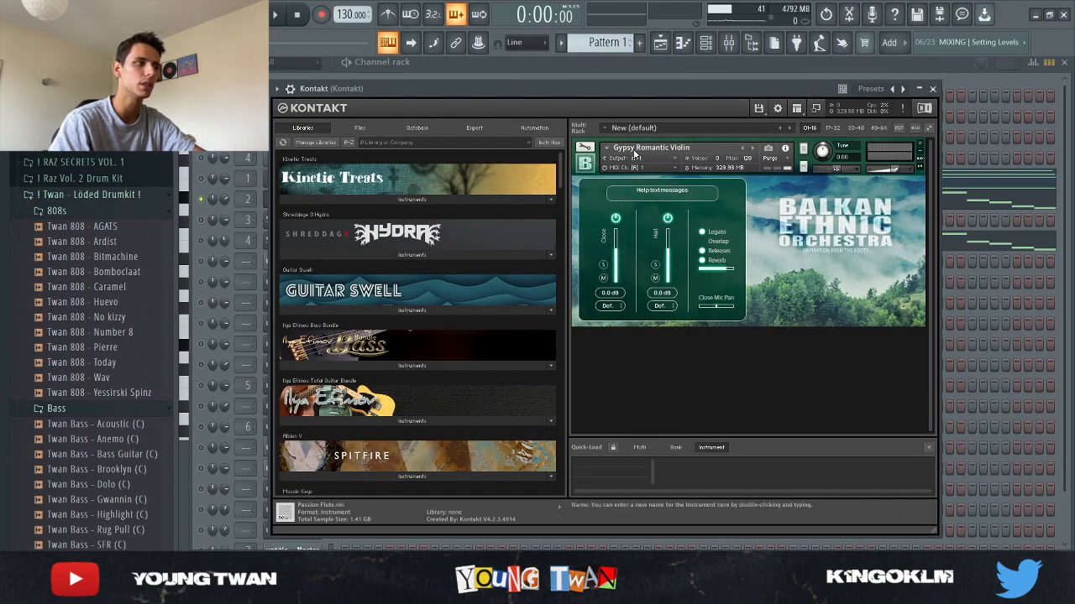
click(269, 201)
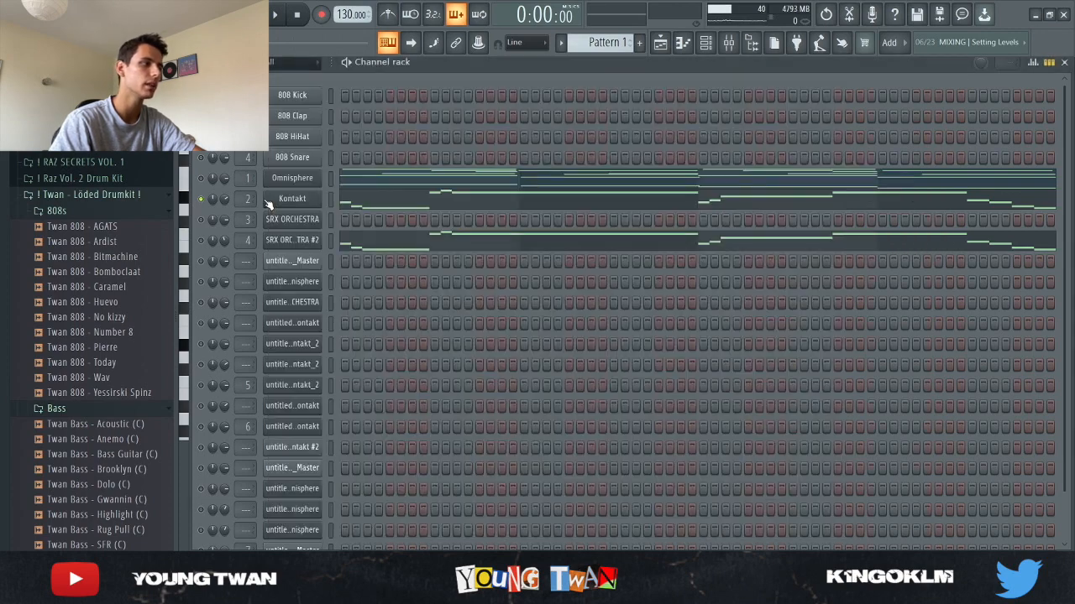
click(391, 202)
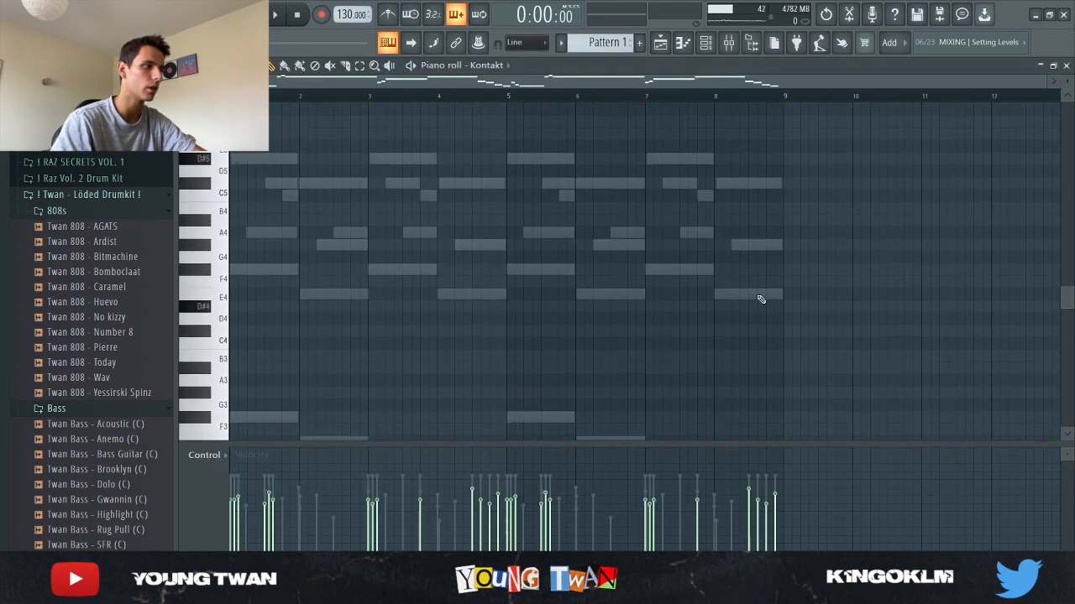
- Play back the Kontakt melody while scrolling through its notes in the piano roll
scroll(774, 305, up, 2)
scroll(228, 342, up, 2)
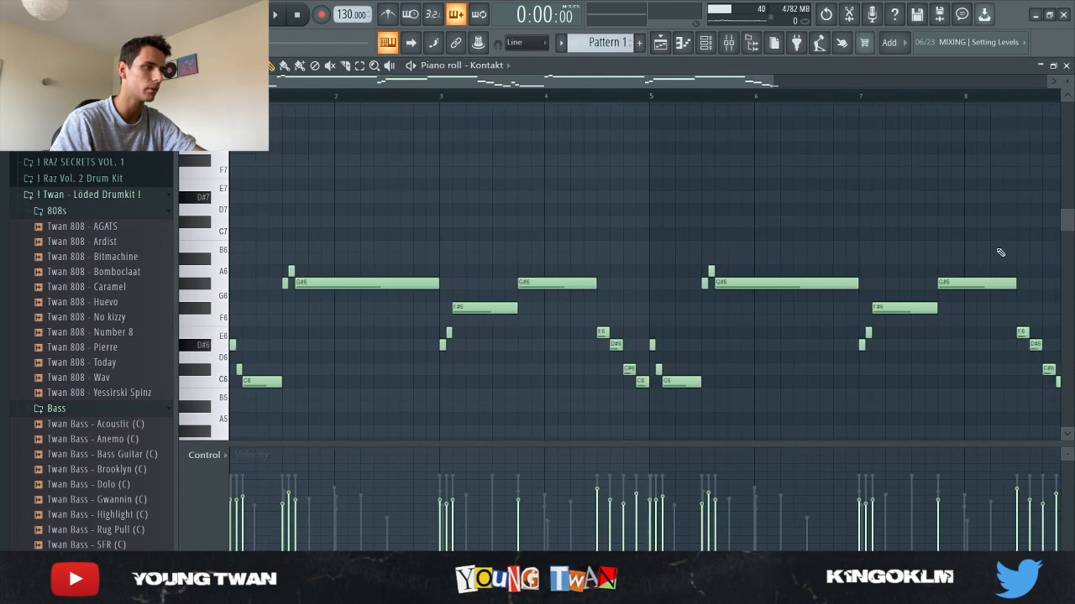
scroll(999, 244, down, 1)
key(space)
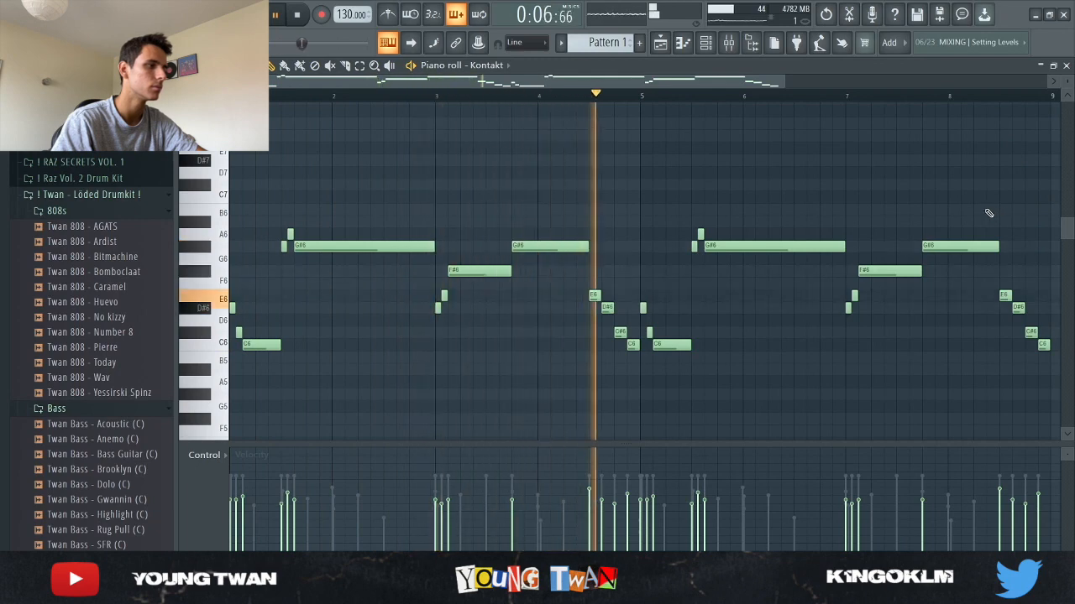
scroll(845, 234, down, 2)
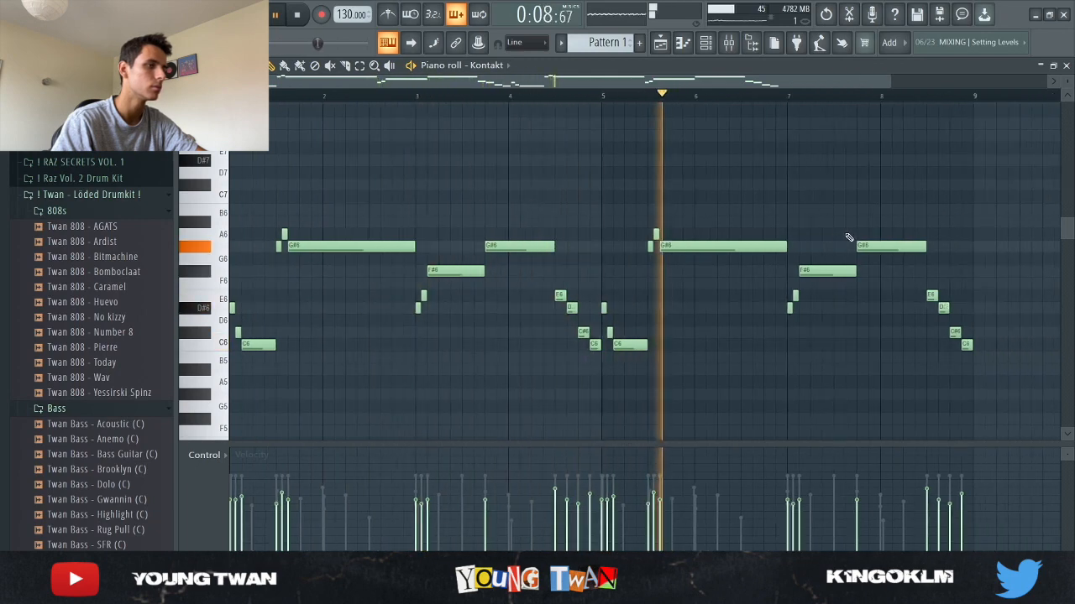
key(space)
- Open the SRX ORCHESTRA #2 plugin and its piano roll, and play back its melody
key(F6)
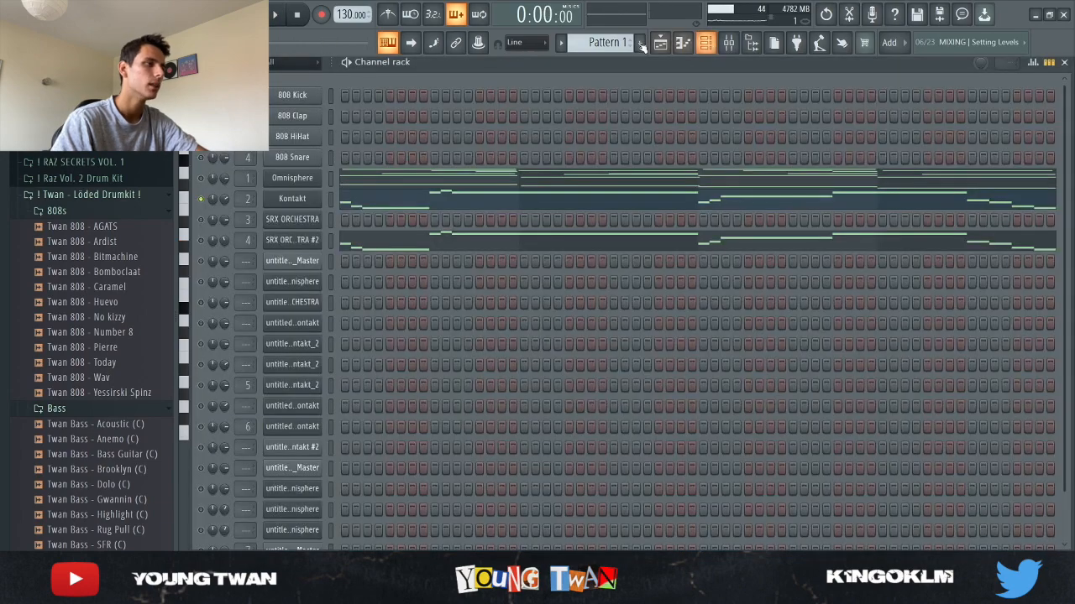
click(282, 242)
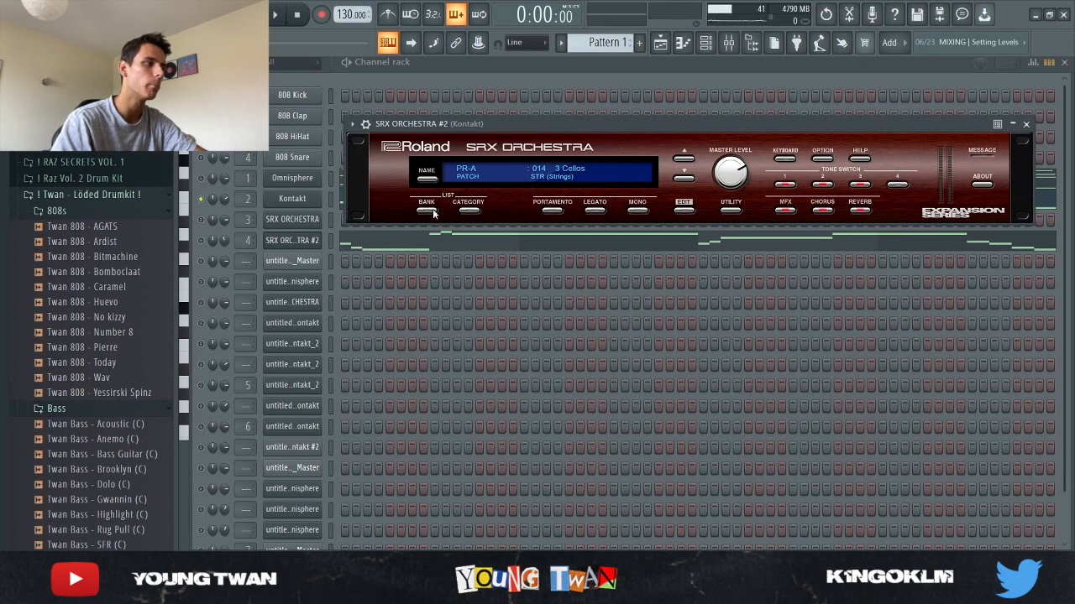
click(304, 242)
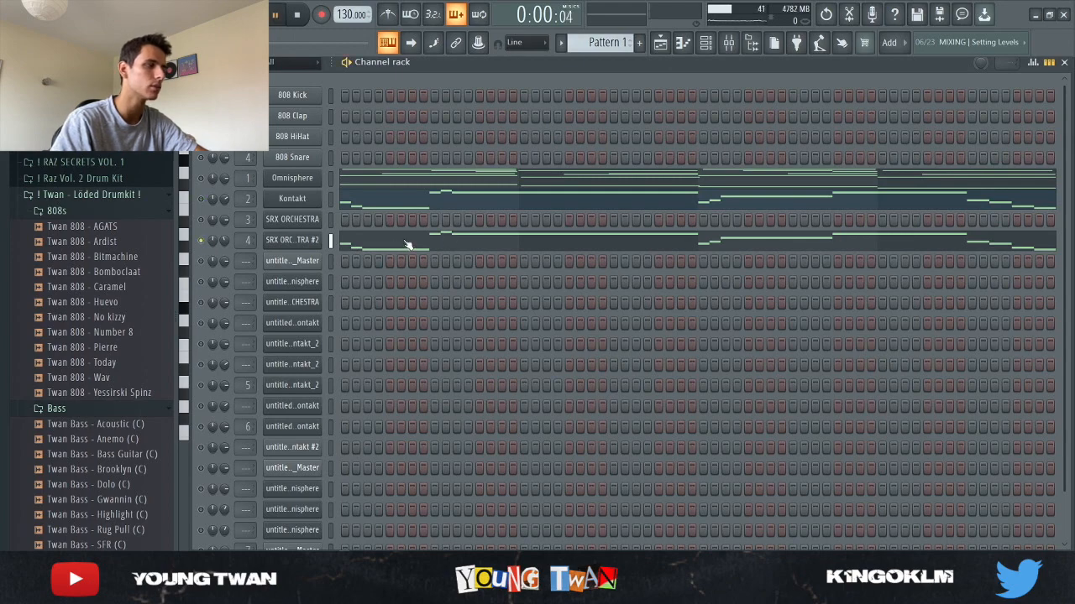
click(406, 244)
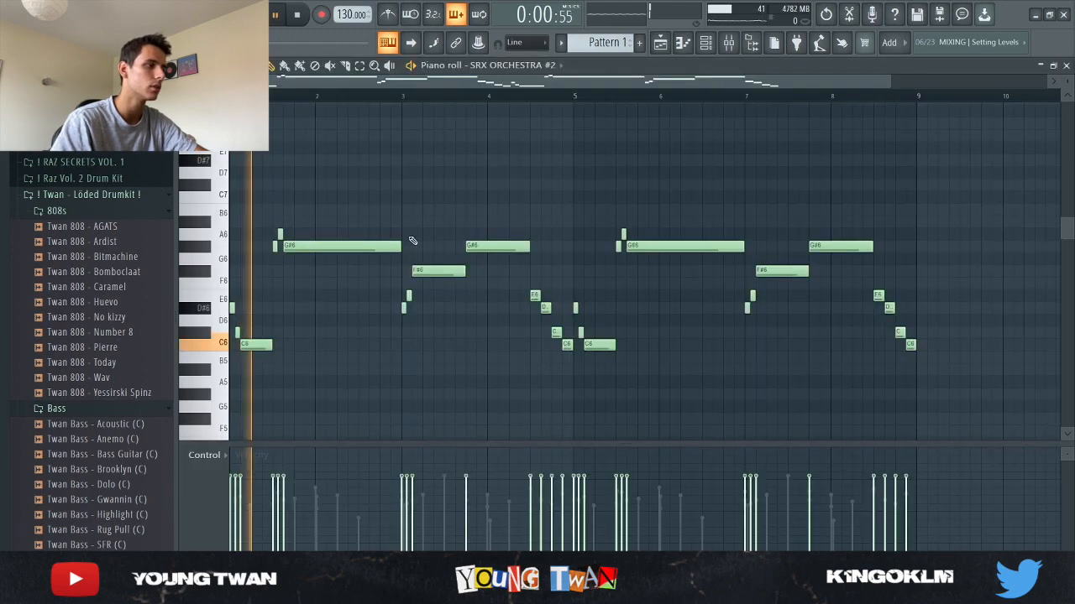
click(724, 43)
click(730, 44)
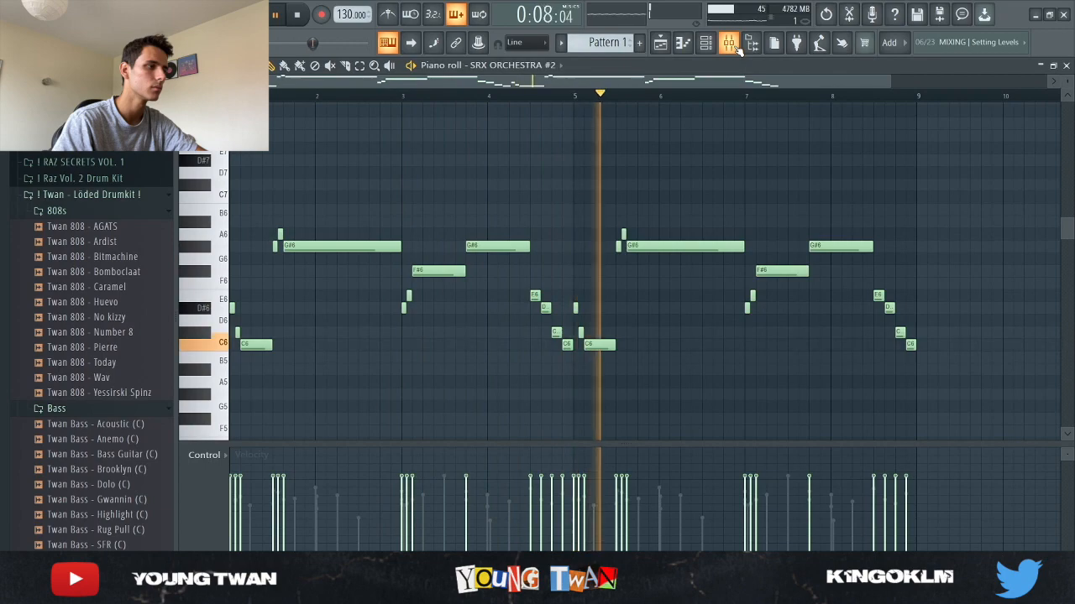
key(space)
- Open the mixer and inspect the effect chain on the Omnisphere insert track
click(709, 47)
click(733, 47)
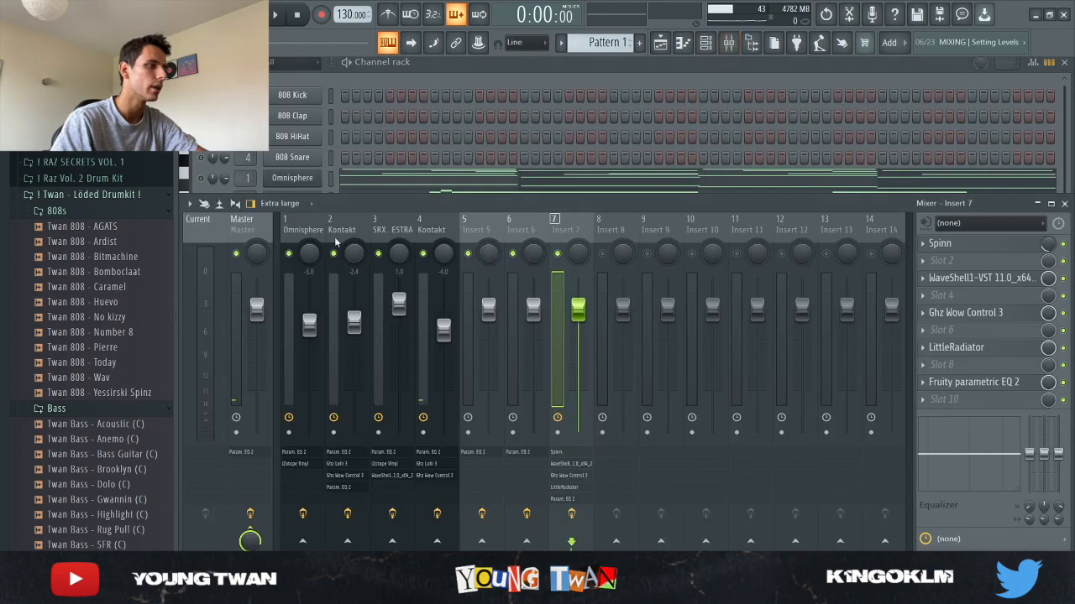
click(306, 239)
click(1005, 245)
click(1006, 247)
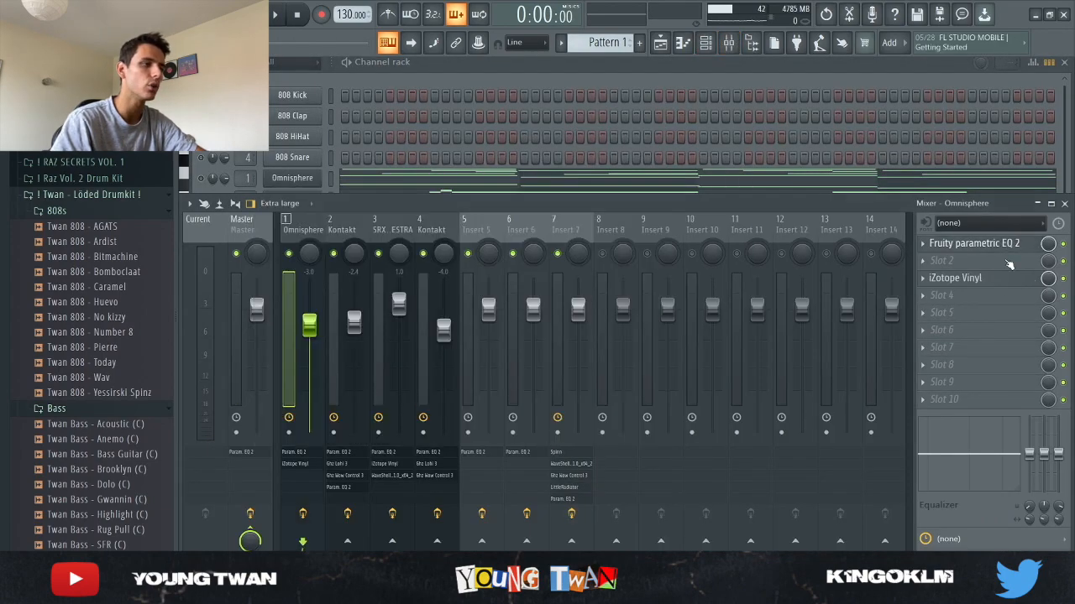
click(997, 282)
click(998, 281)
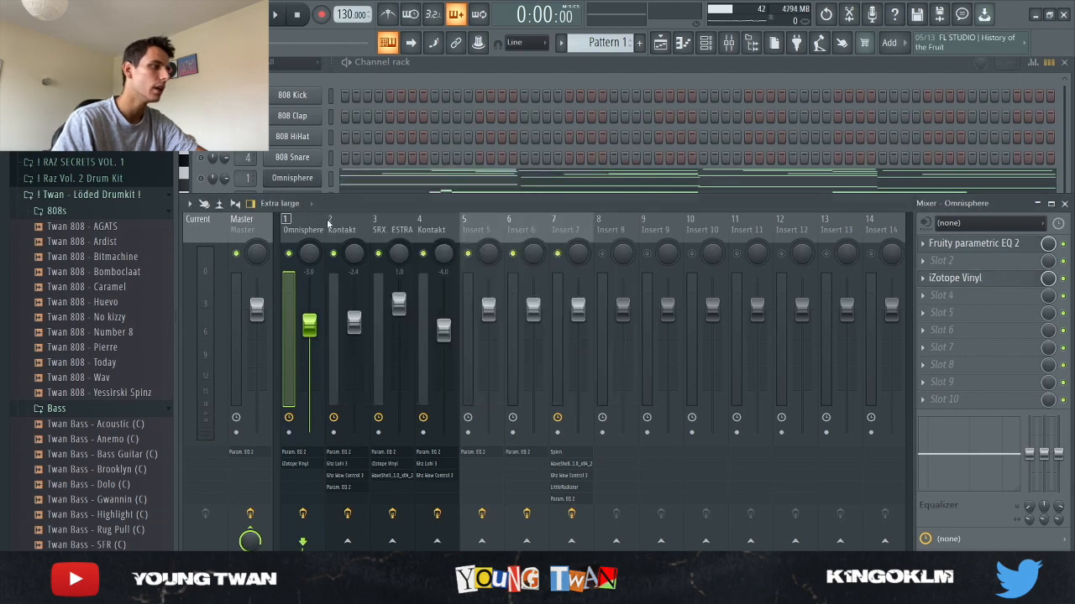
- Select the Kontakt insert in the mixer and open each of its effects: Fruity parametric EQ 2, Ghz Lohi 3, Ghz Wow Control 3
click(328, 223)
click(385, 73)
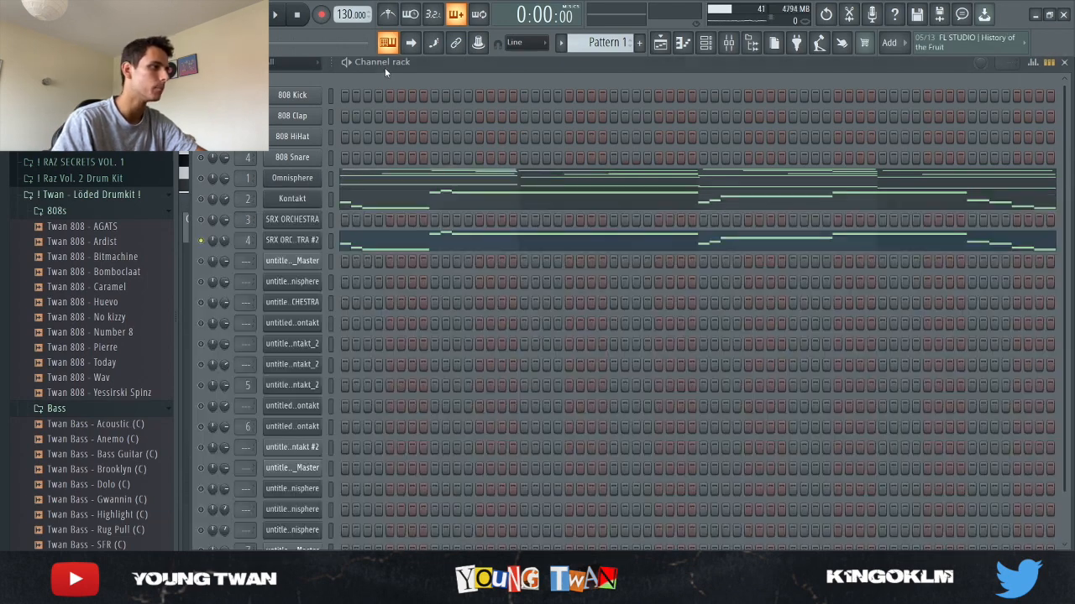
click(749, 46)
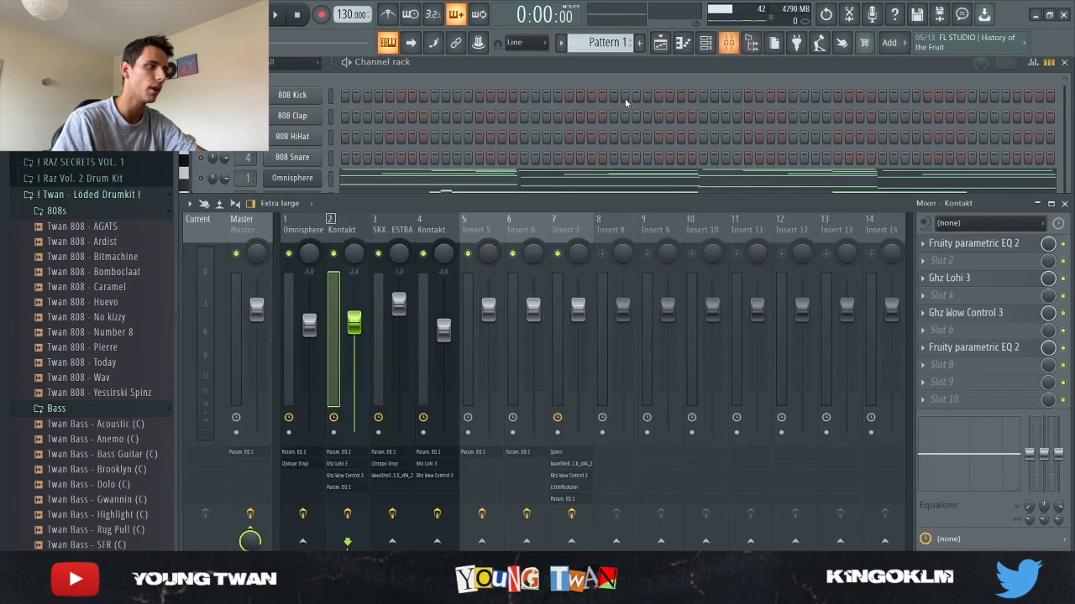
click(992, 244)
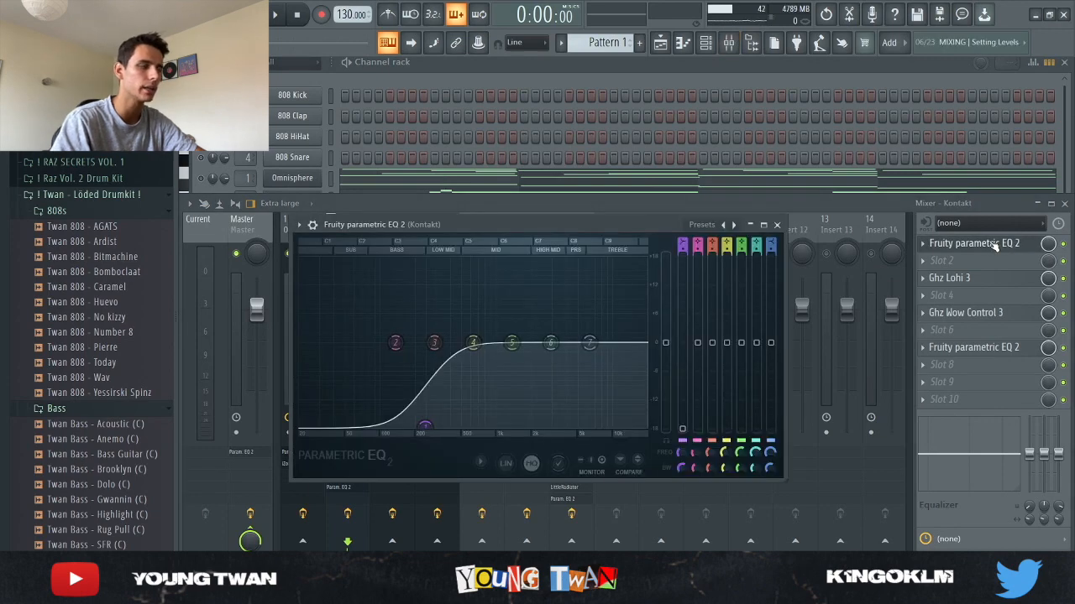
click(987, 246)
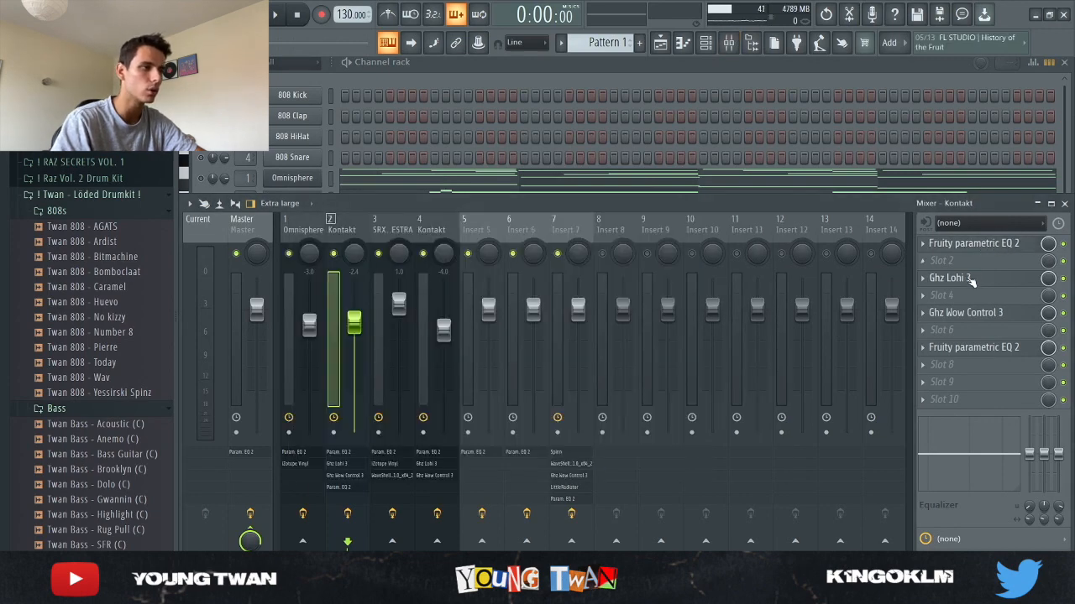
click(967, 280)
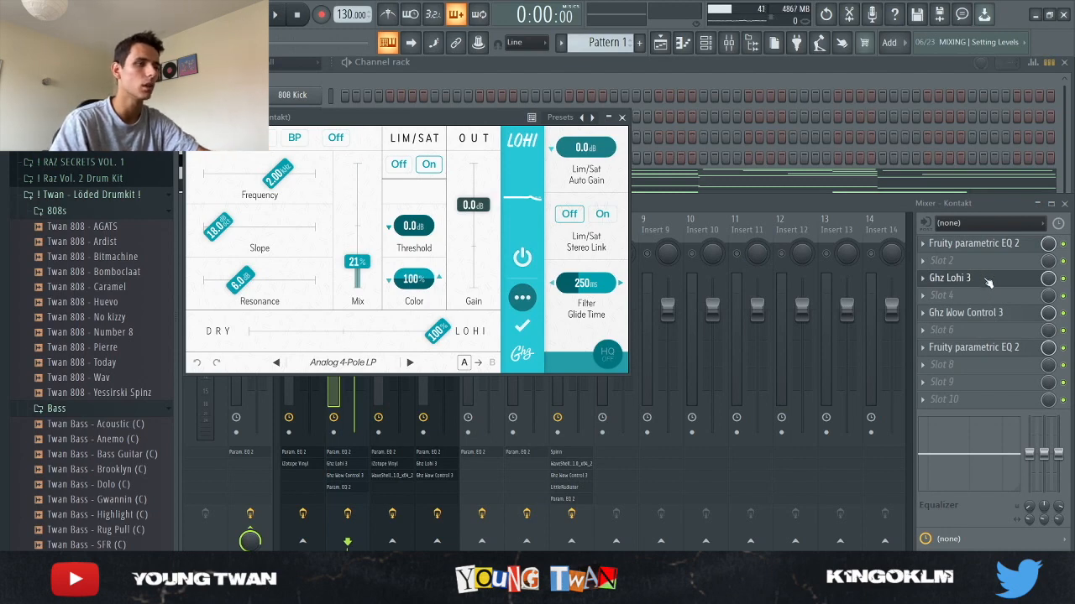
click(989, 282)
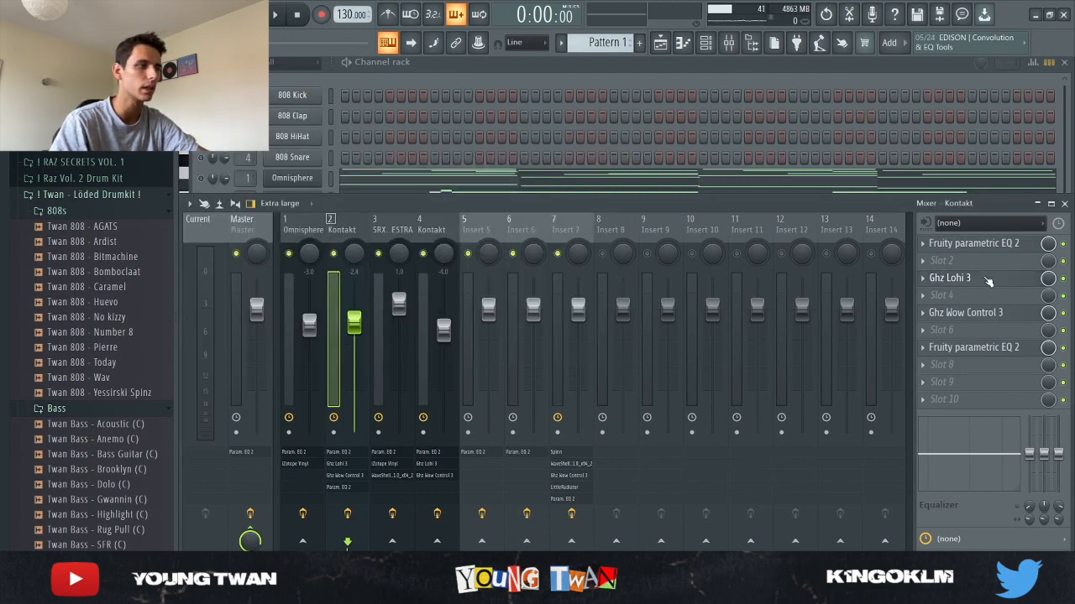
click(966, 312)
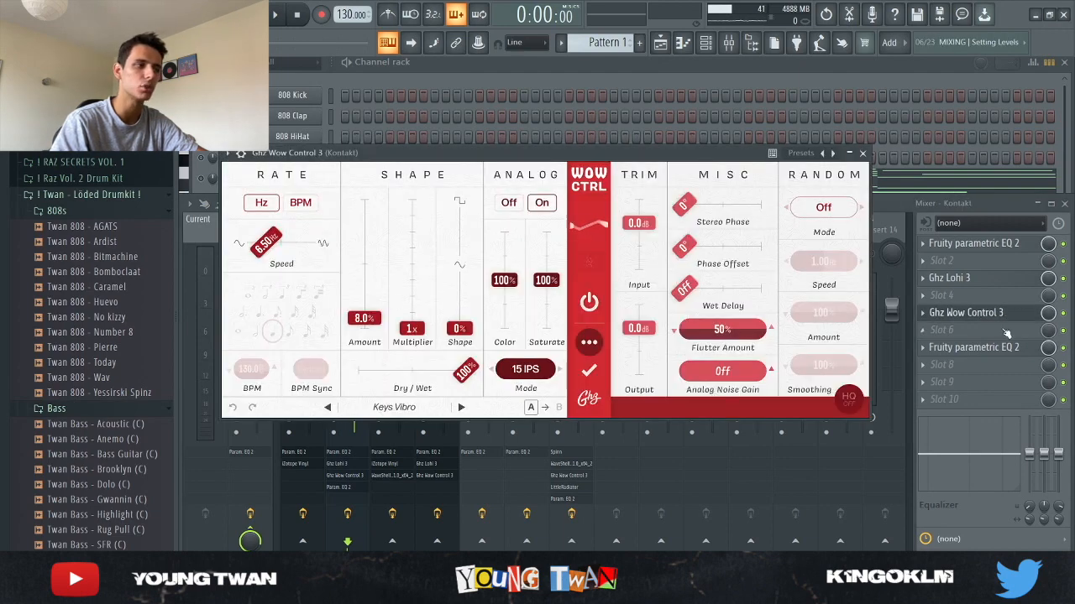
click(995, 314)
click(1001, 348)
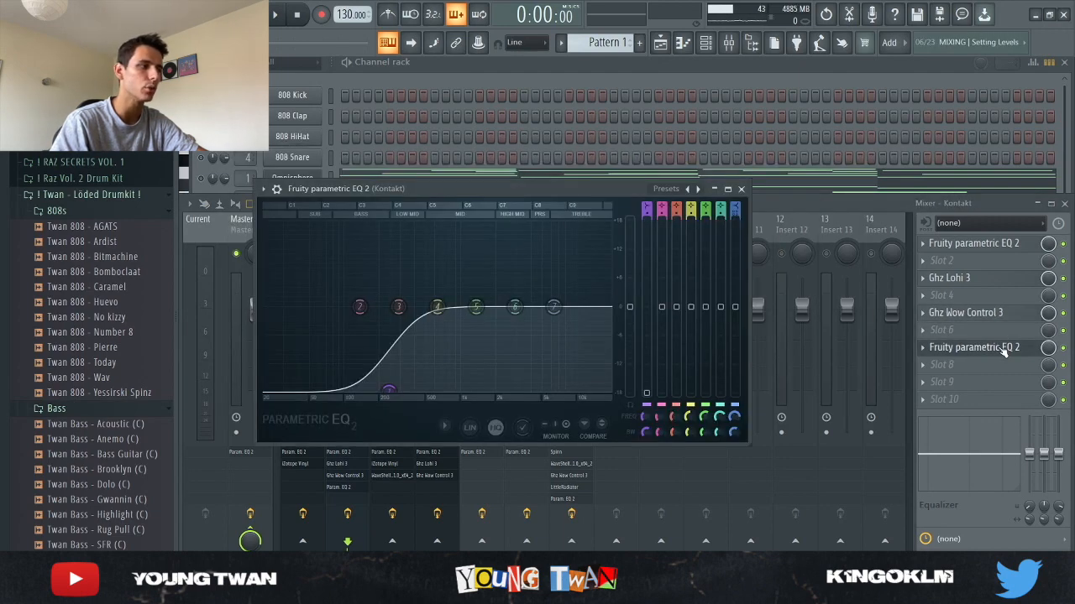
click(987, 356)
- Select the SRX ORCHESTRA insert and open its effects: Fruity parametric EQ 2, iZotope Vinyl and the WaveShell stereo imager
click(388, 227)
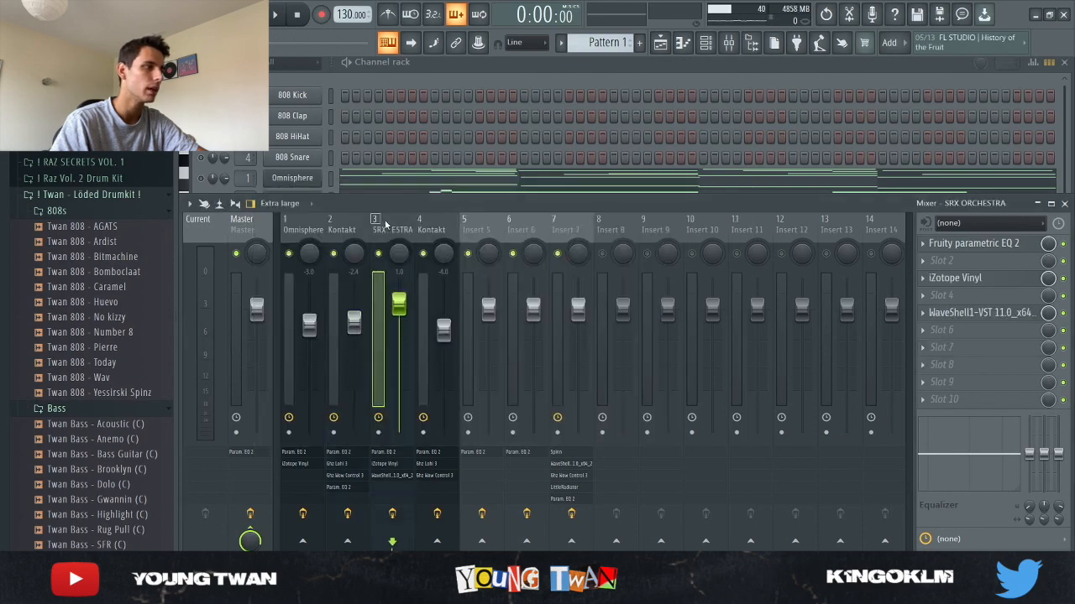
click(976, 244)
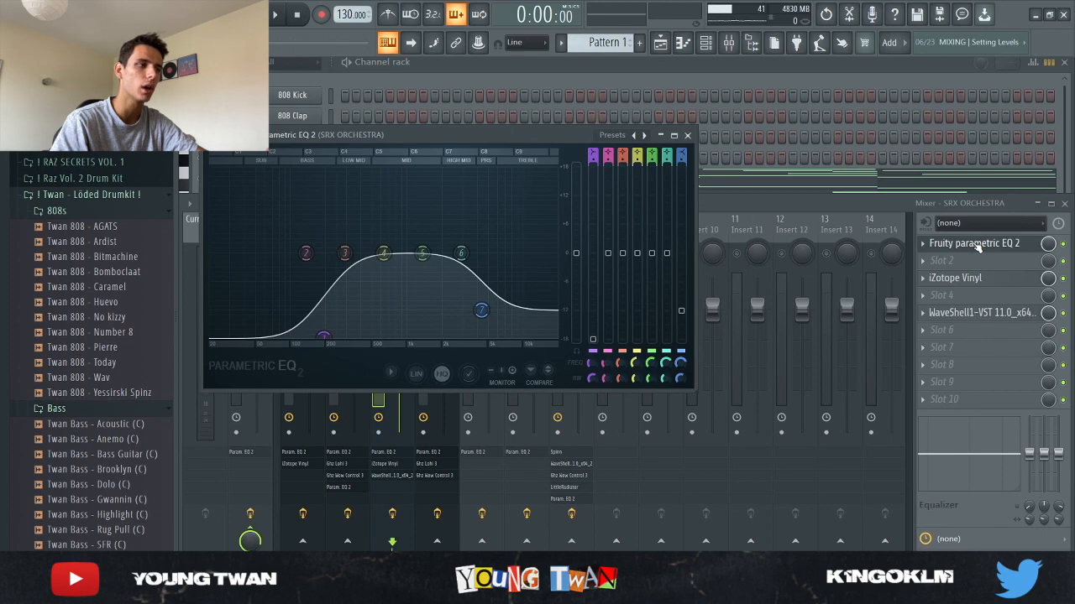
click(976, 244)
click(988, 279)
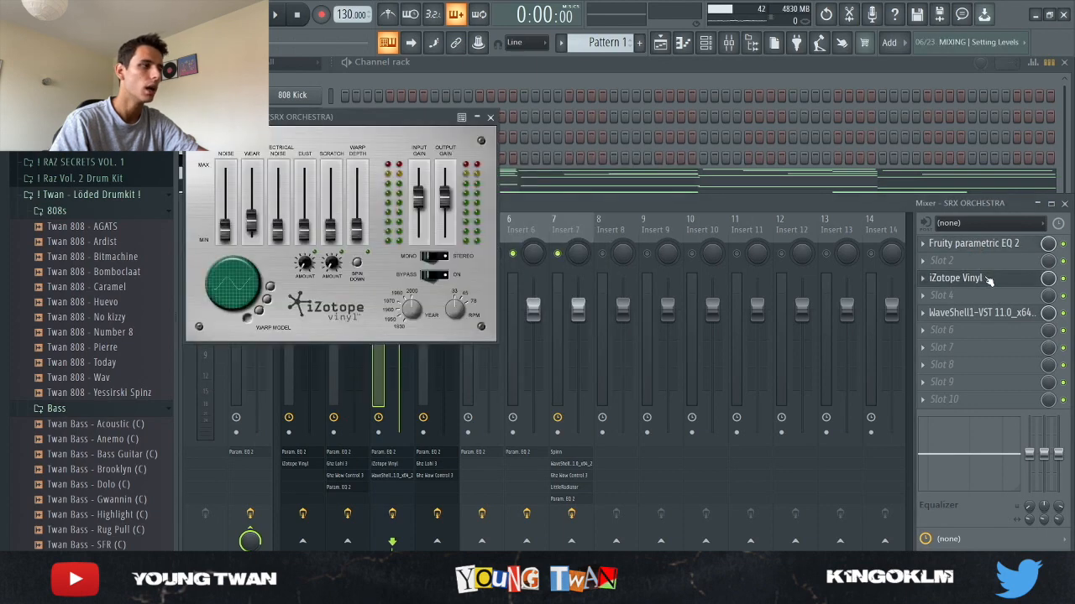
click(987, 280)
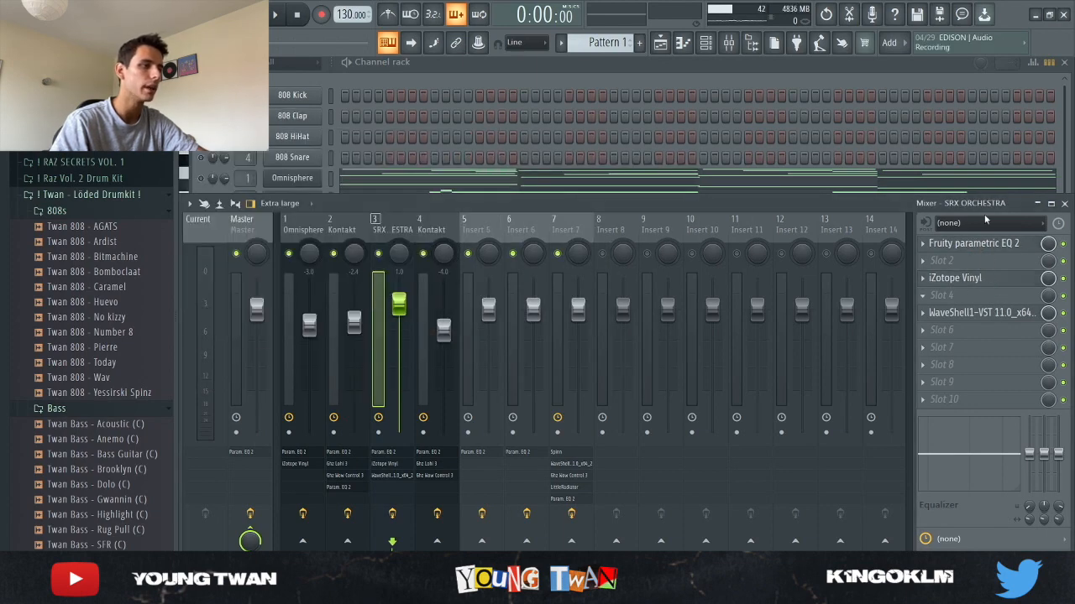
click(1004, 314)
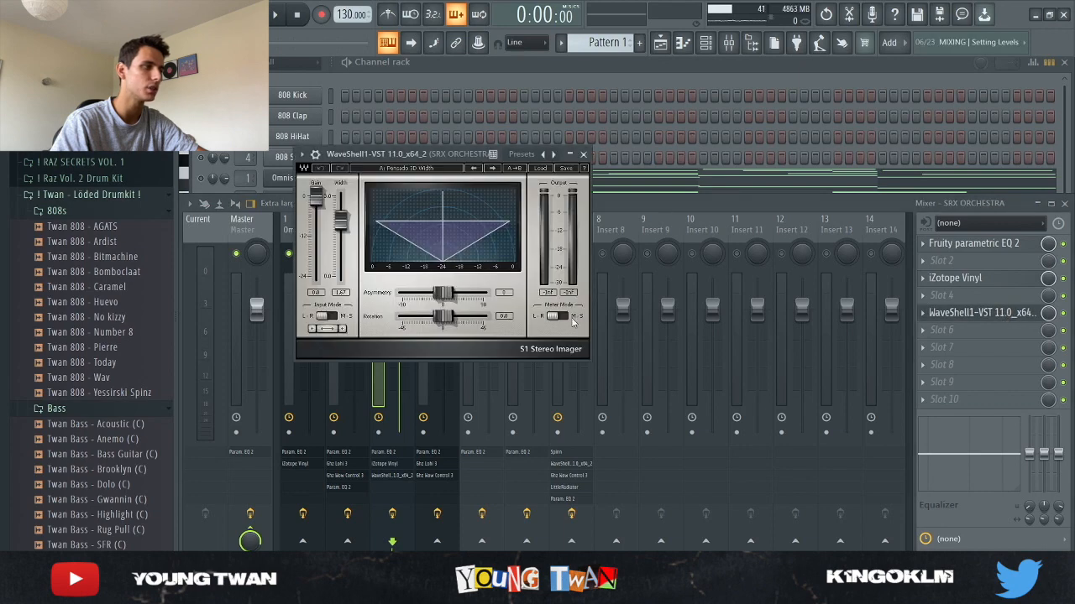
click(1007, 316)
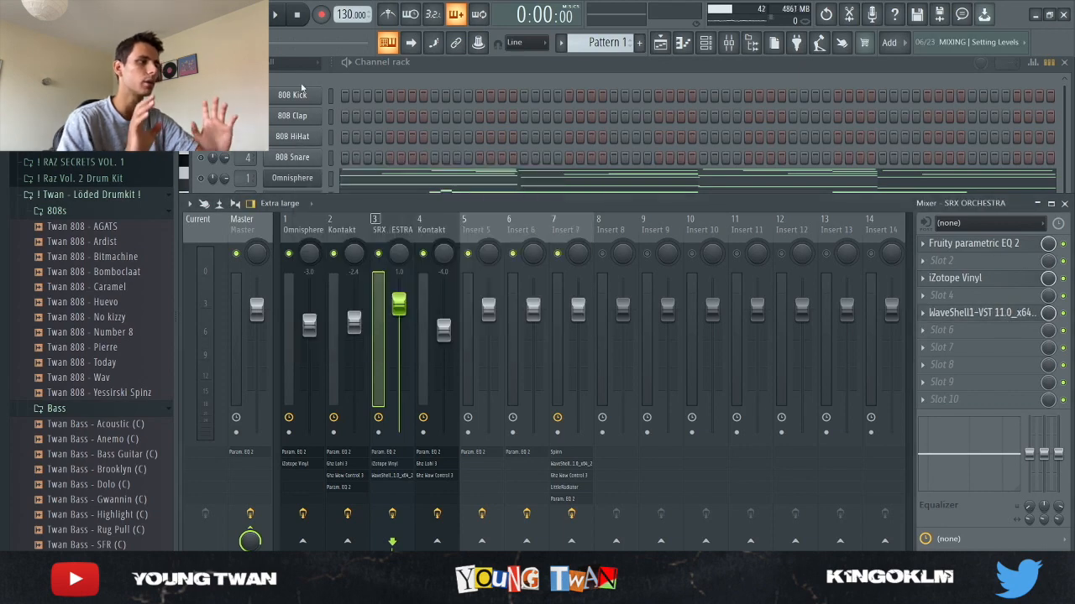
- Switch to Pattern 2, open the SRX ORCHESTRA plugin from the channel rack, then open its piano roll
click(396, 68)
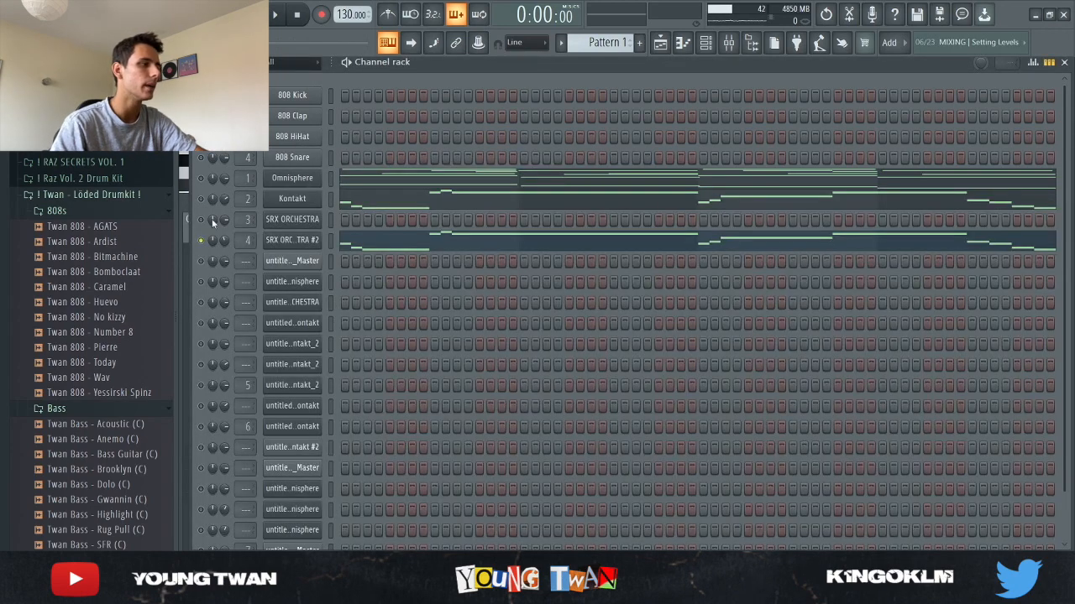
scroll(614, 46, down, 1)
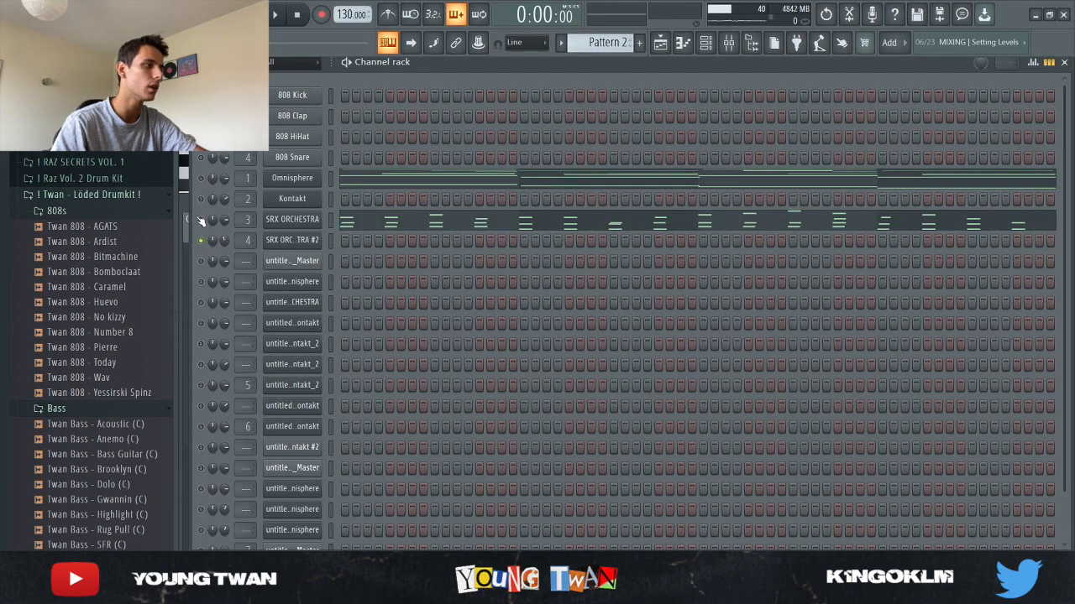
click(307, 223)
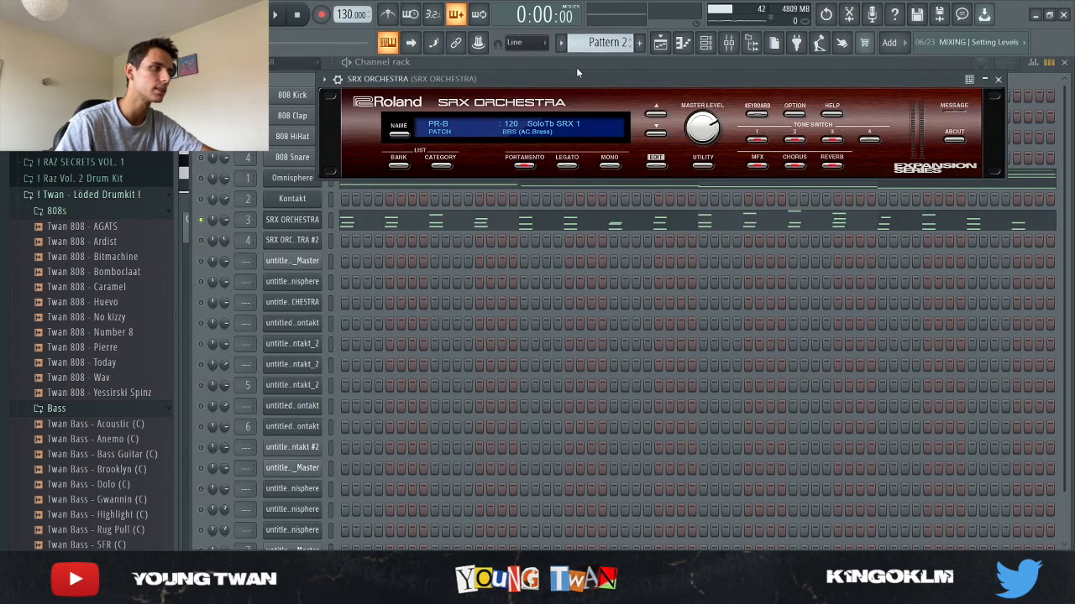
drag(561, 78, 613, 112)
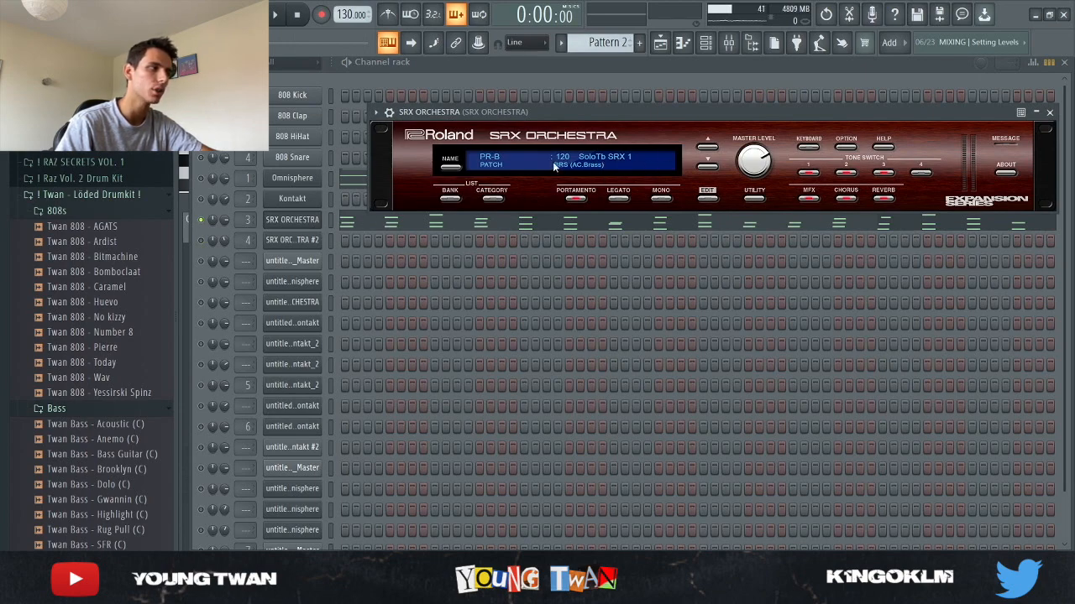
click(296, 220)
click(391, 223)
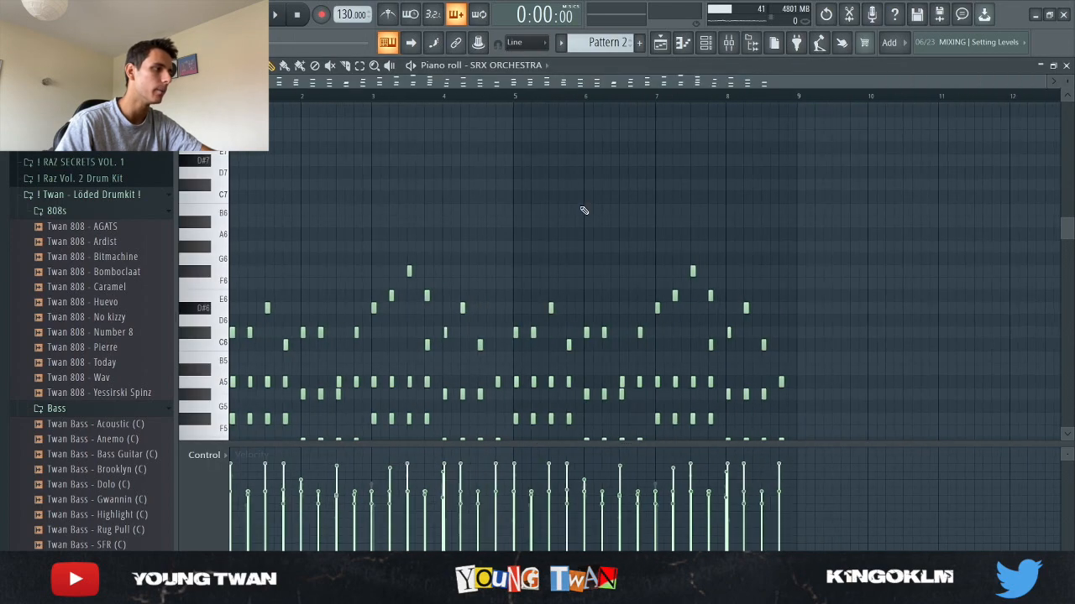
- Scroll through the SRX ORCHESTRA notes and play the pattern back, glancing at the mixer before stopping
scroll(200, 267, up, 4)
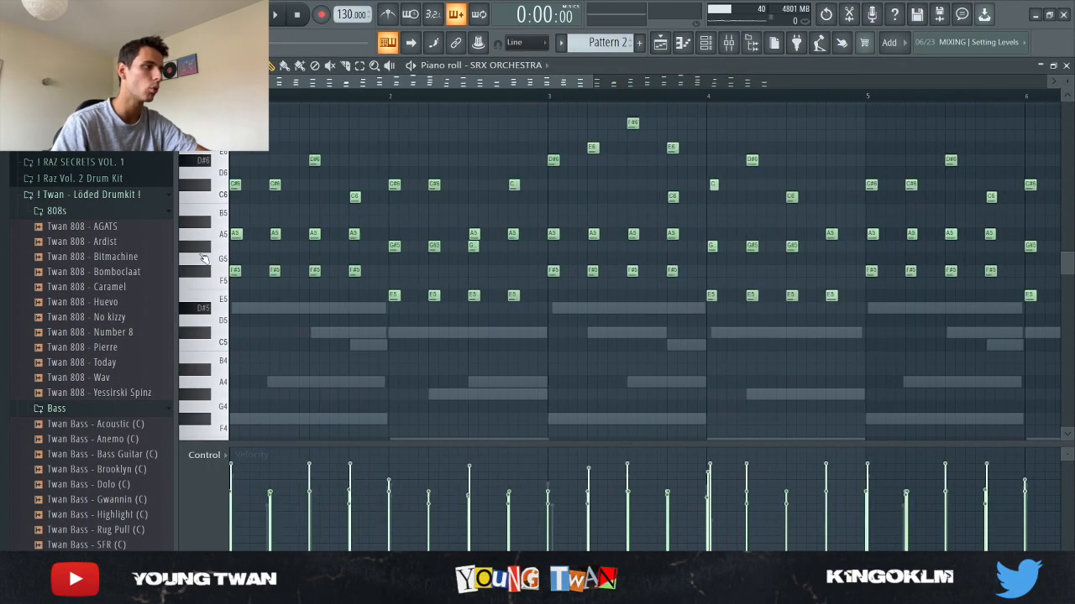
scroll(530, 262, down, 5)
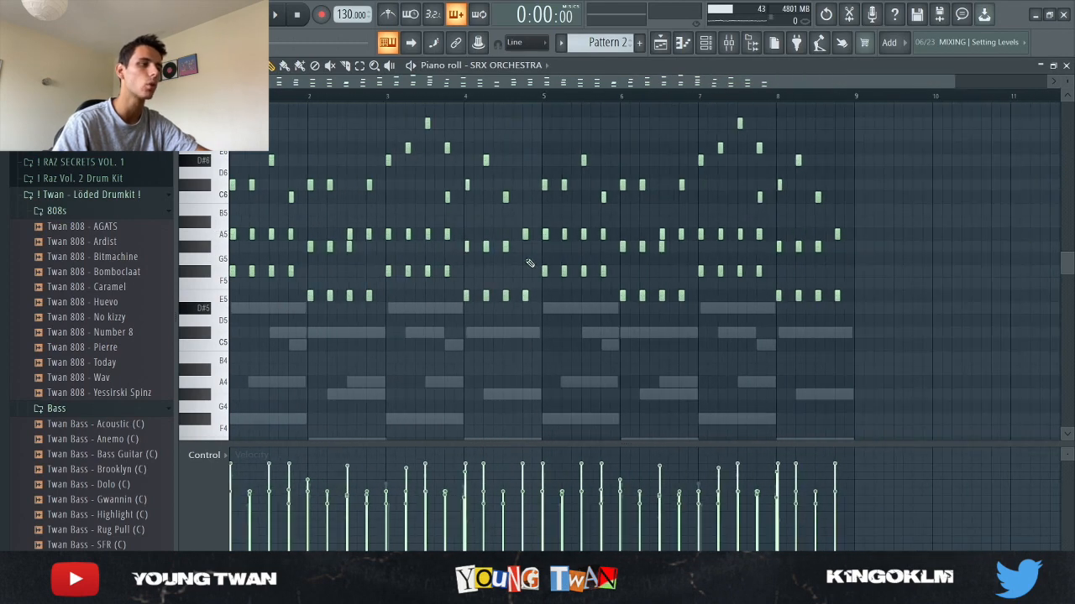
scroll(953, 297, up, 2)
key(space)
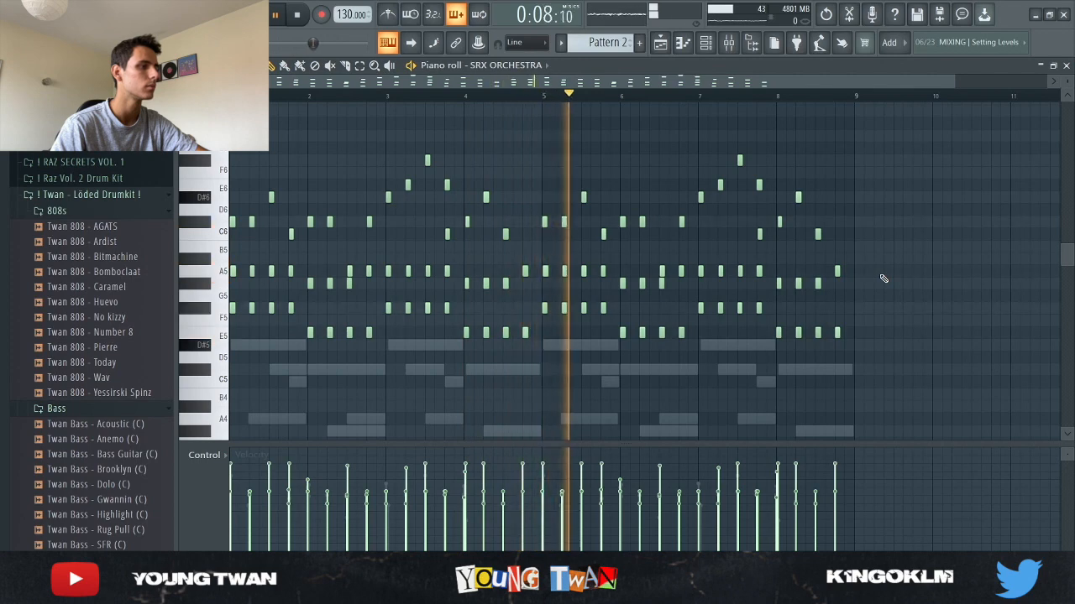
key(F9)
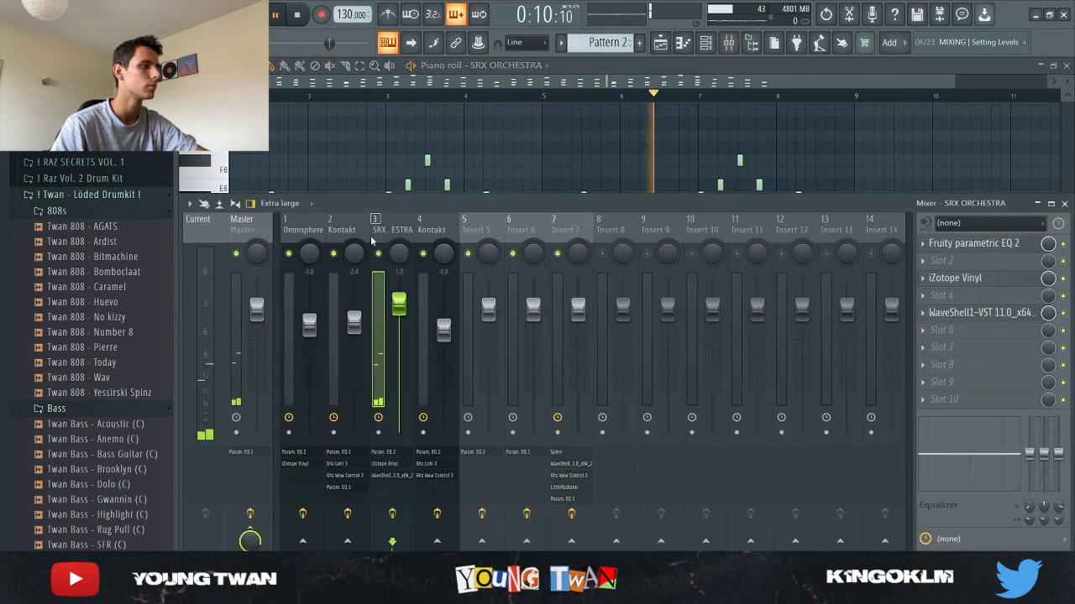
click(729, 44)
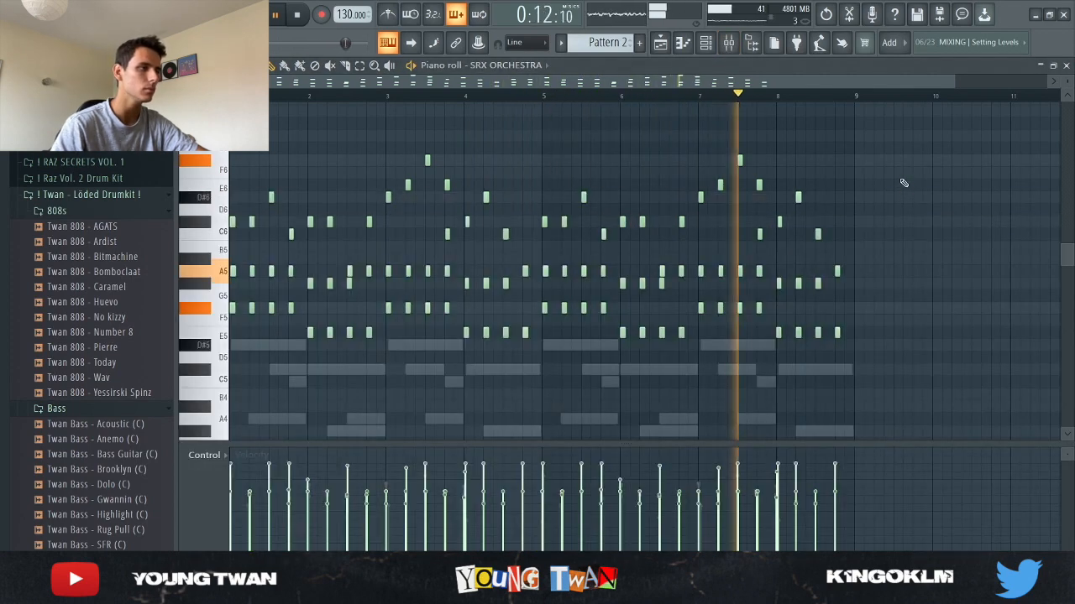
key(space)
- Revisit the SRX ORCHESTRA insert's effect plugins in the mixer one after another
click(729, 45)
click(1017, 250)
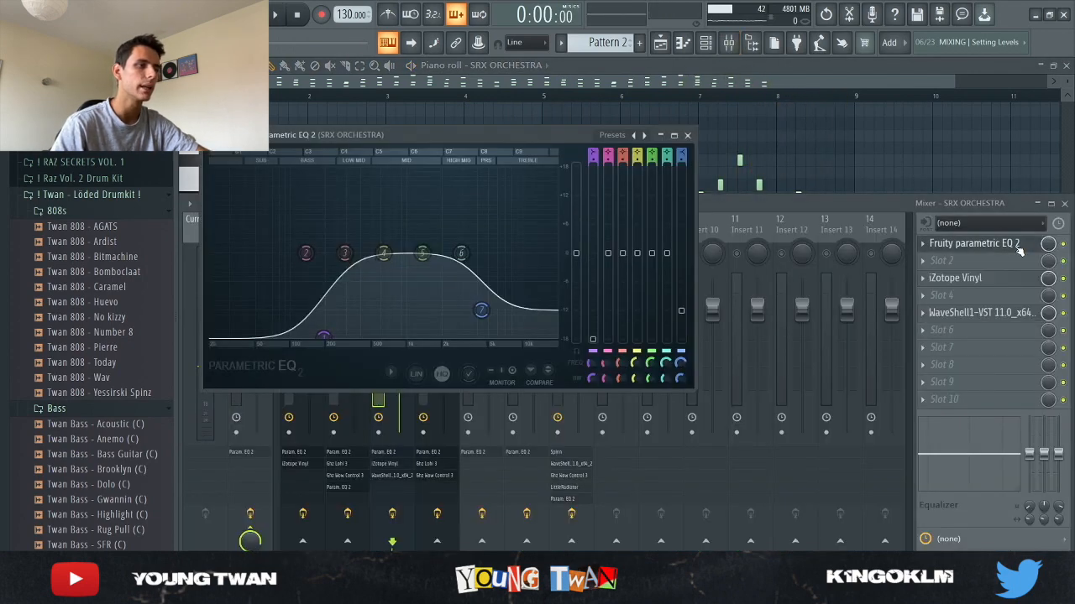
click(1019, 255)
click(999, 282)
click(969, 284)
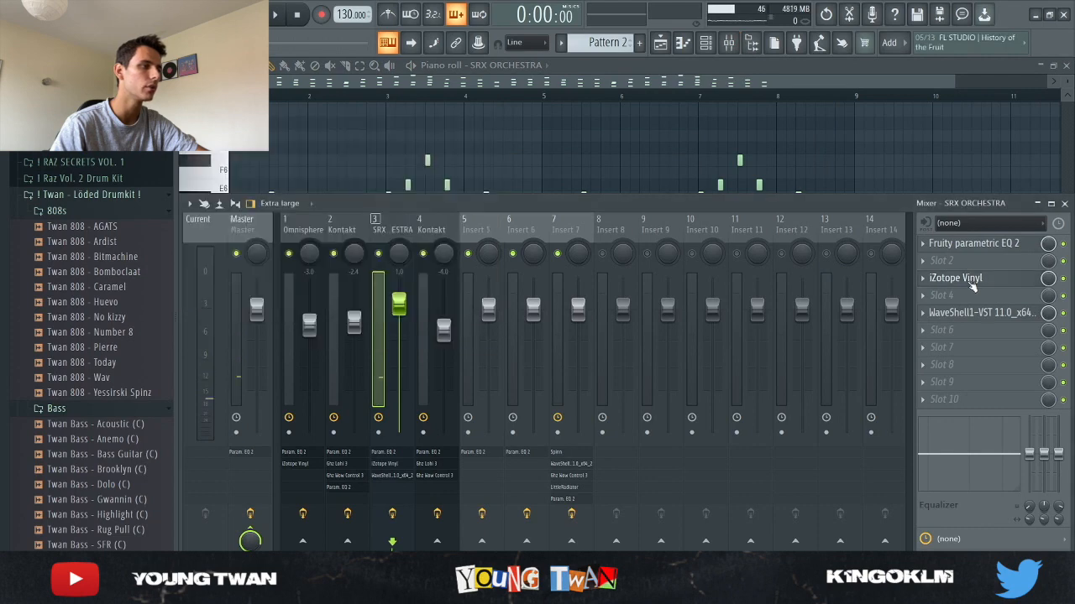
click(993, 314)
click(992, 319)
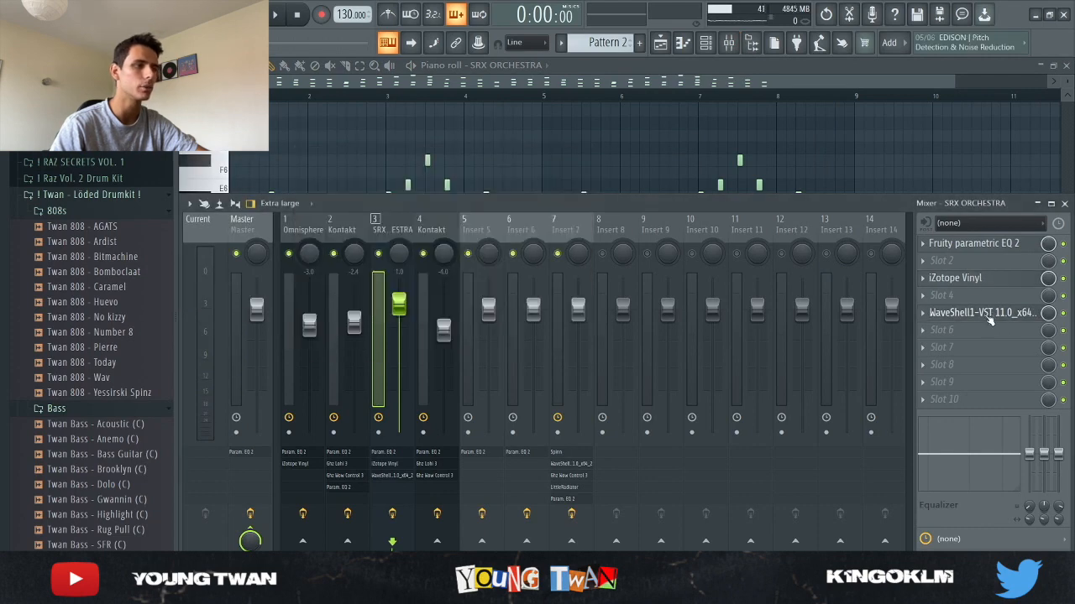
- Open the playlist arrangement and scroll through the recorded audio tracks
right_click(857, 161)
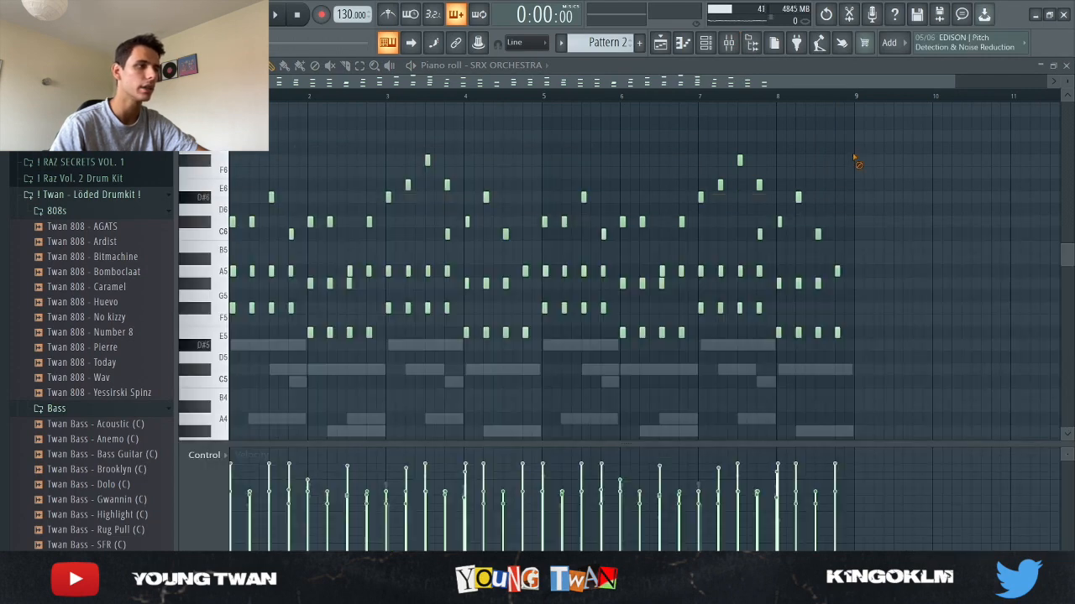
click(682, 43)
scroll(537, 352, down, 5)
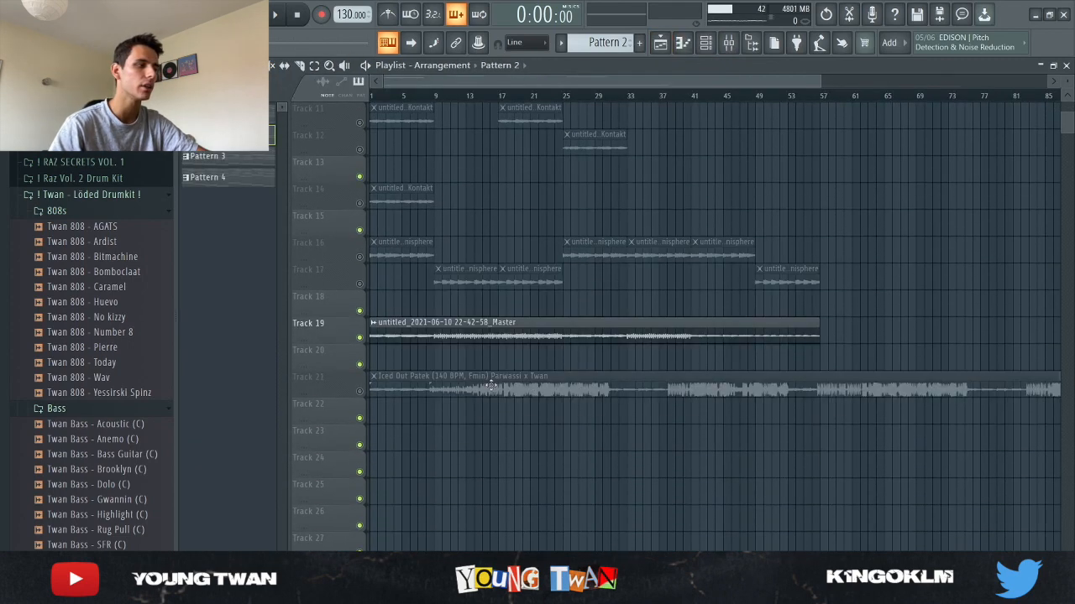
scroll(327, 352, up, 2)
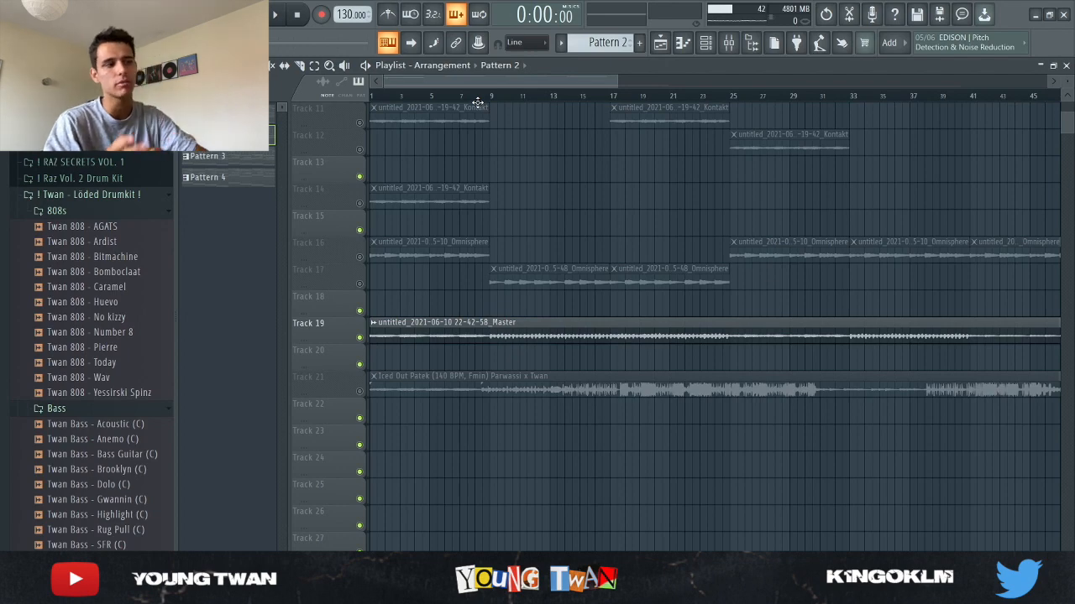
scroll(666, 202, up, 4)
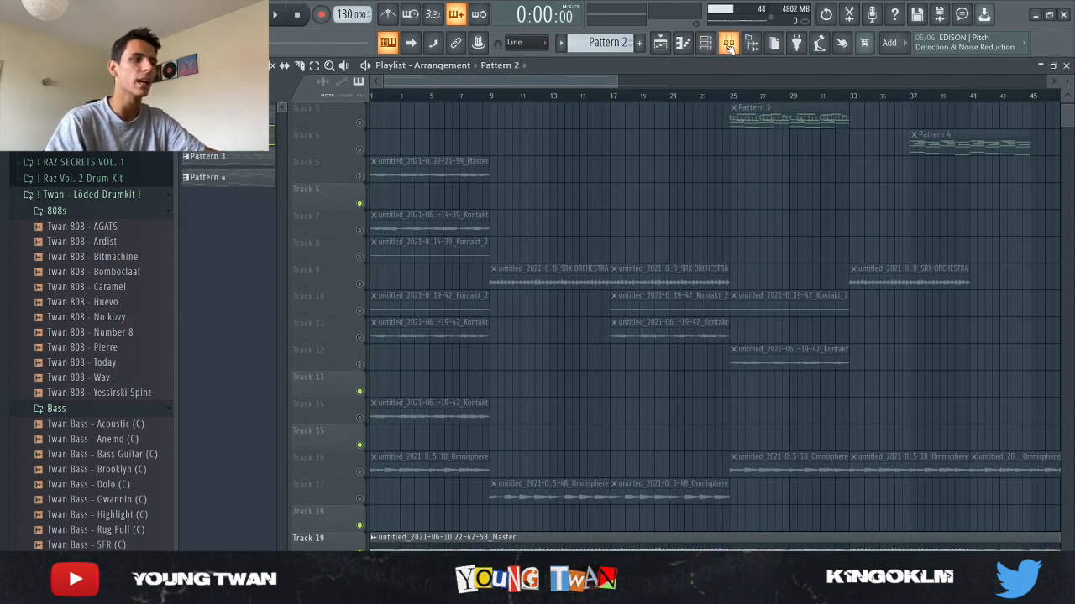
- Open the Kontakt piano roll from the channel rack and play back its melody
key(F6)
scroll(609, 41, down, 1)
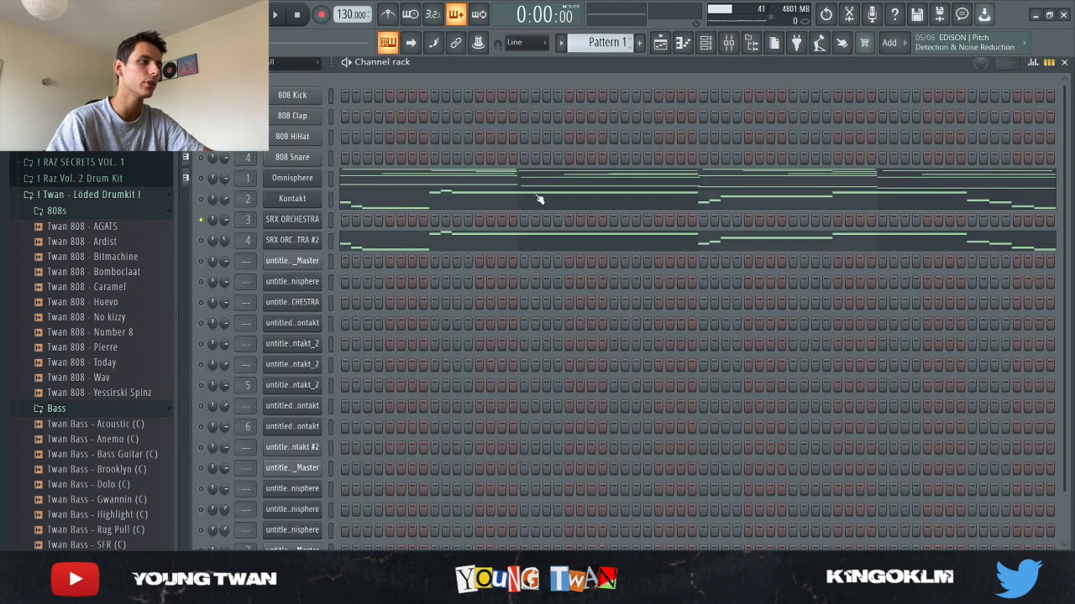
click(539, 199)
key(space)
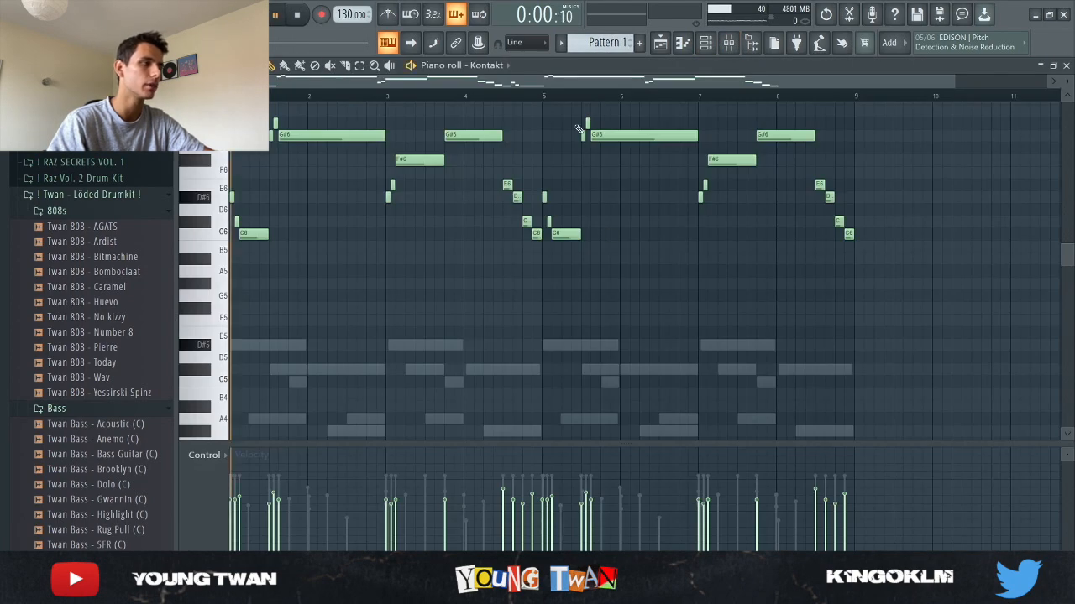
key(F7)
key(space)
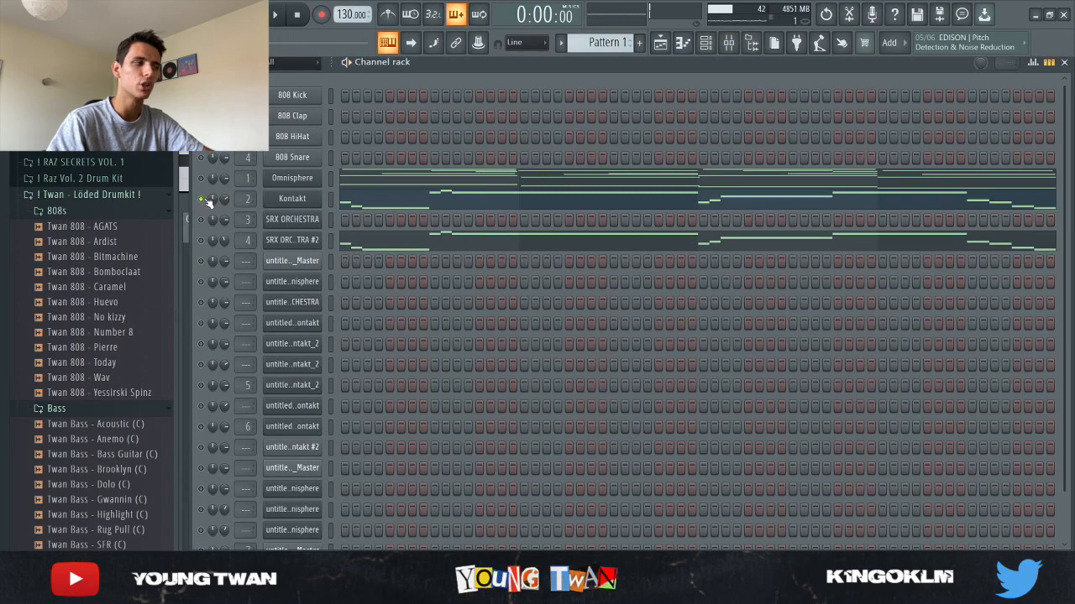
key(F7)
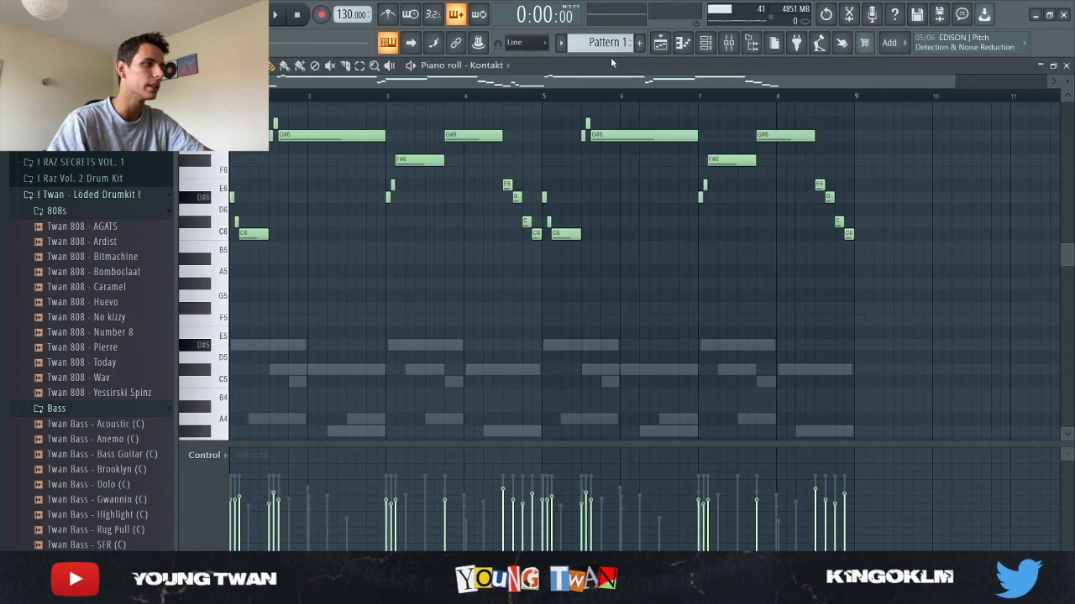
- Return to the playlist arrangement, solo Track 11's Kontakt recording and play it back briefly
click(661, 48)
scroll(350, 341, up, 3)
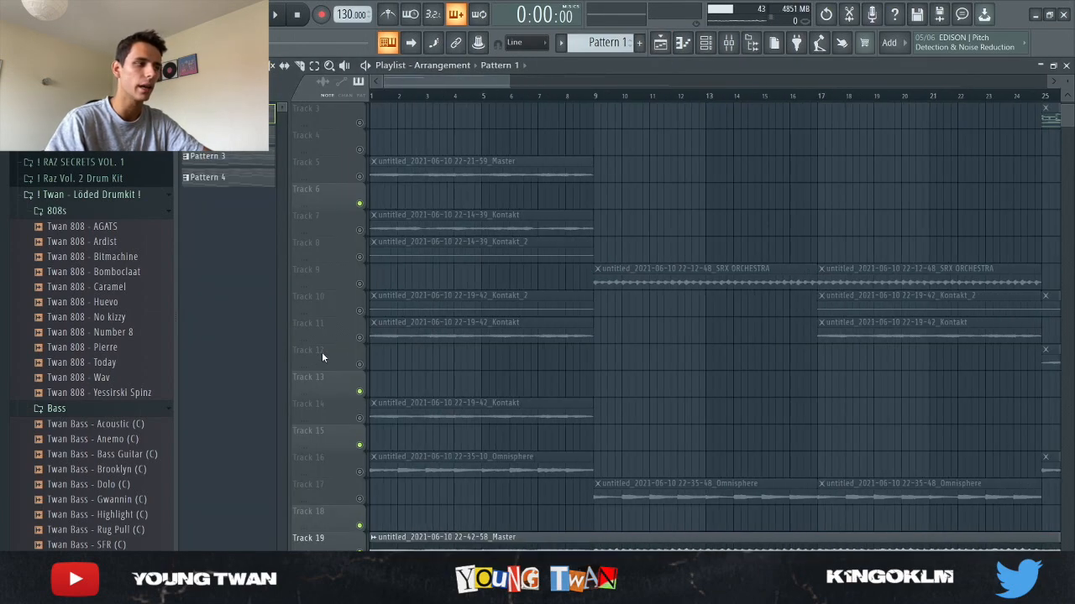
click(367, 343)
key(space)
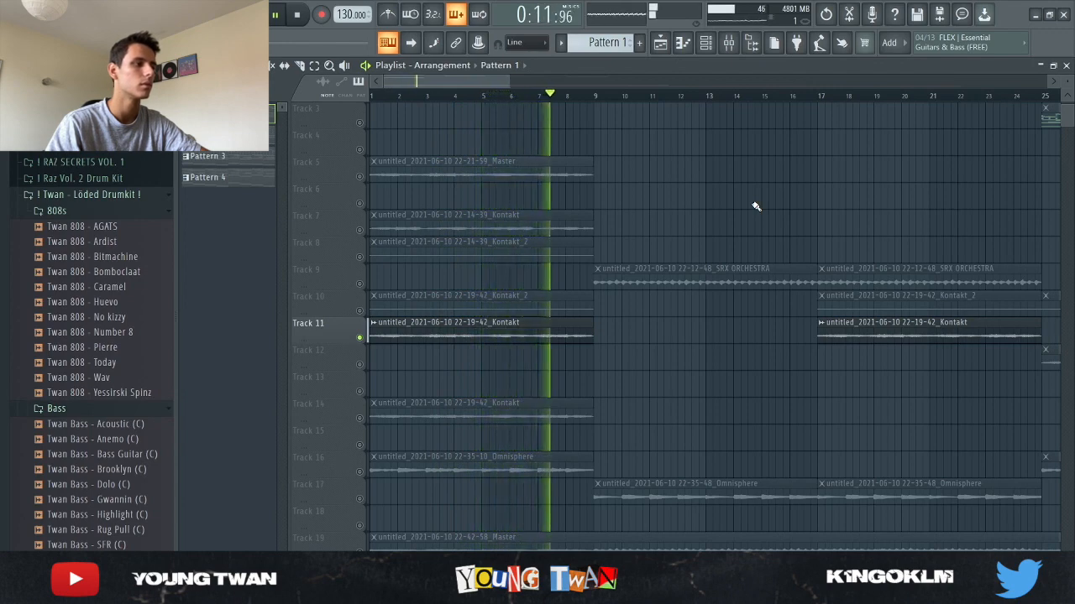
scroll(755, 207, up, 2)
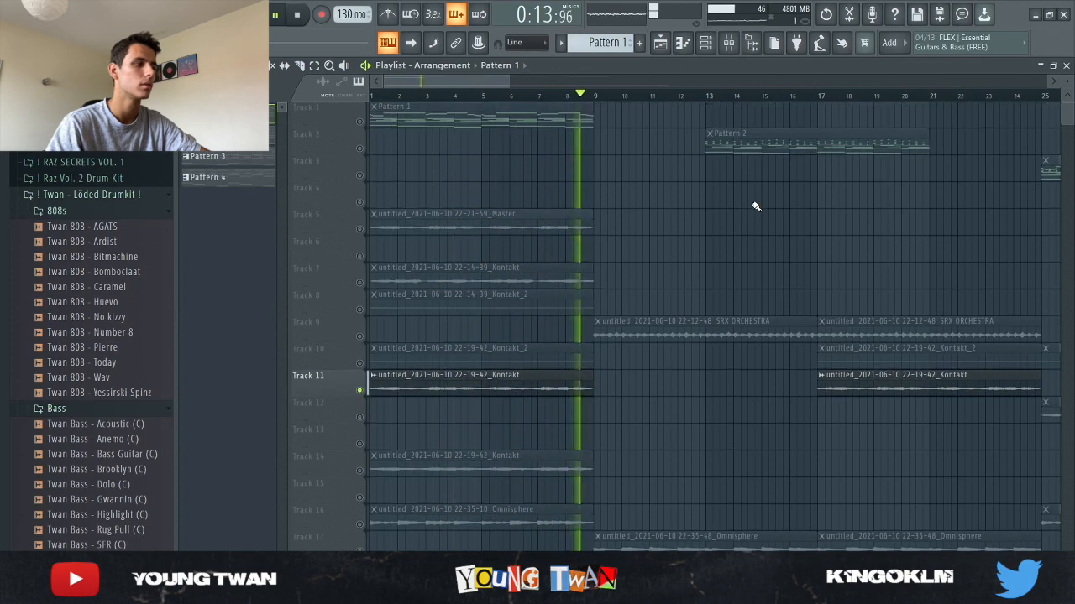
key(space)
scroll(395, 285, down, 4)
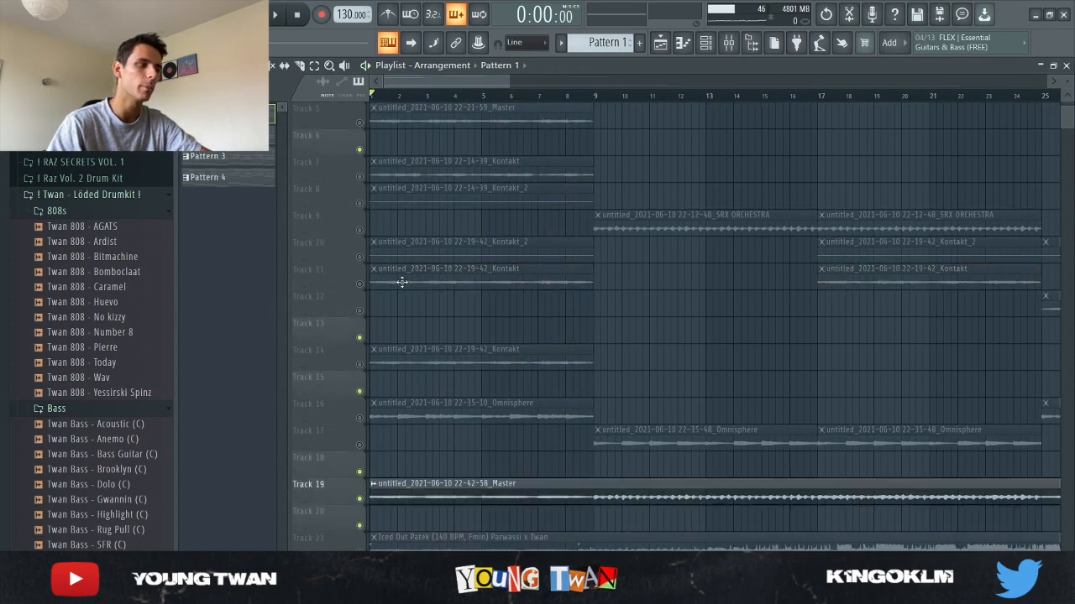
- Play the arrangement from around bar 8 to hear the SRX ORCHESTRA and Omnisphere parts, then stop
click(362, 285)
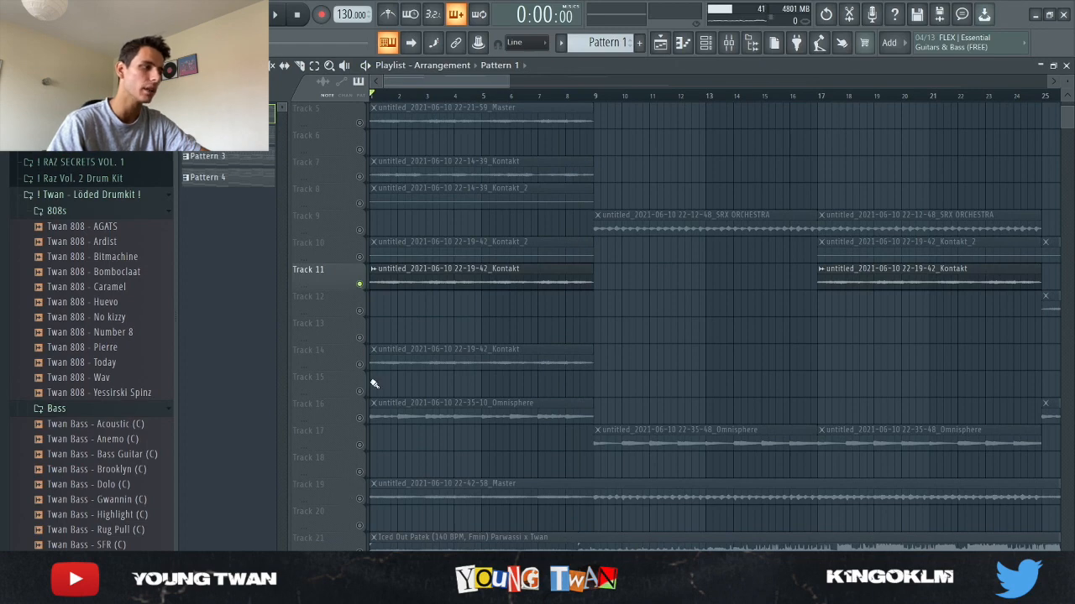
scroll(529, 370, up, 2)
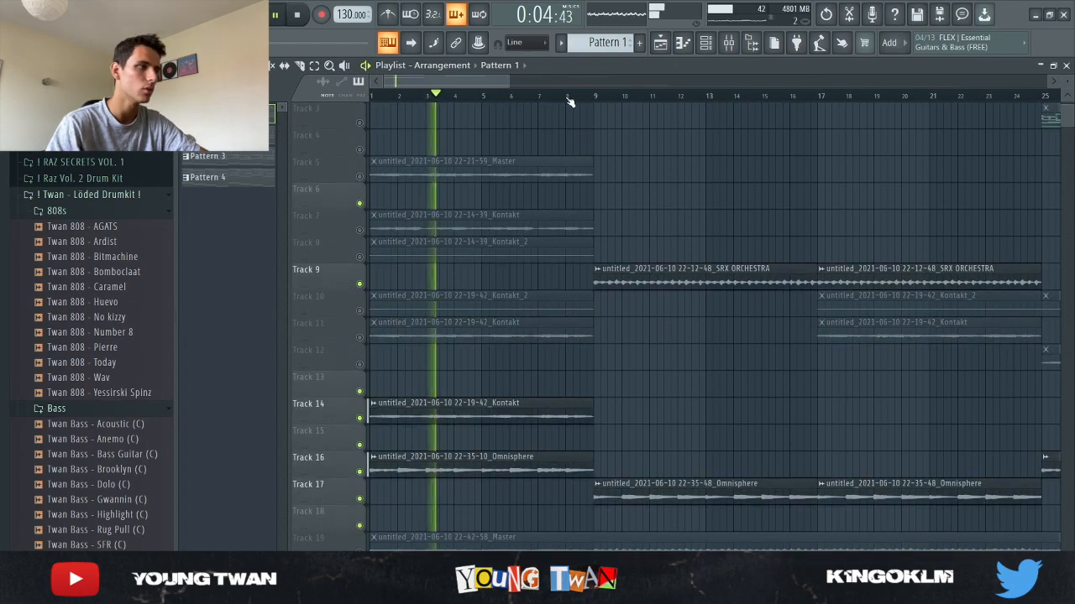
click(569, 98)
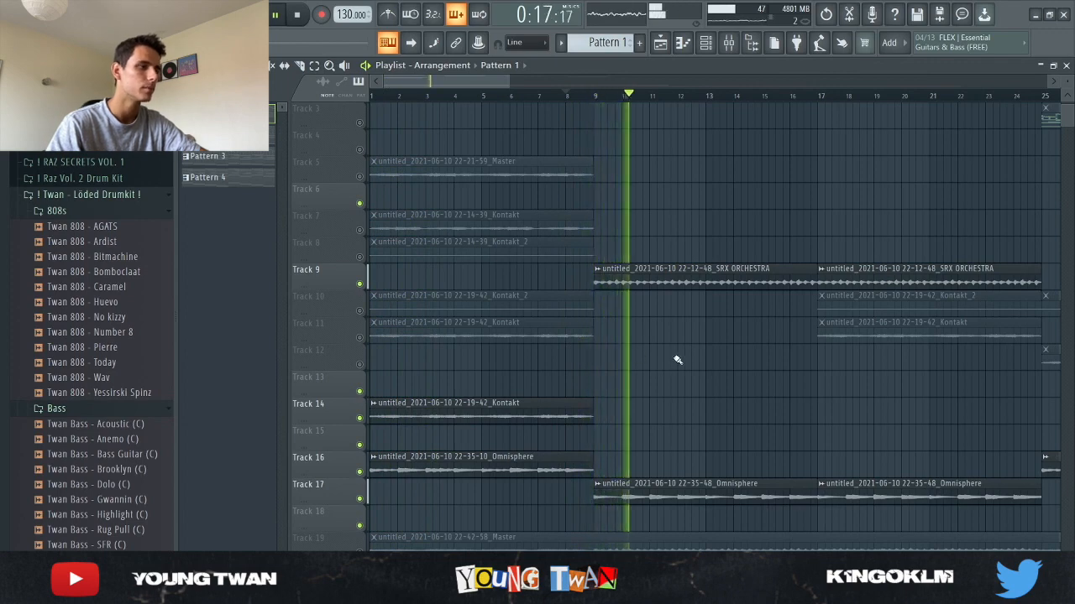
scroll(684, 352, down, 4)
key(space)
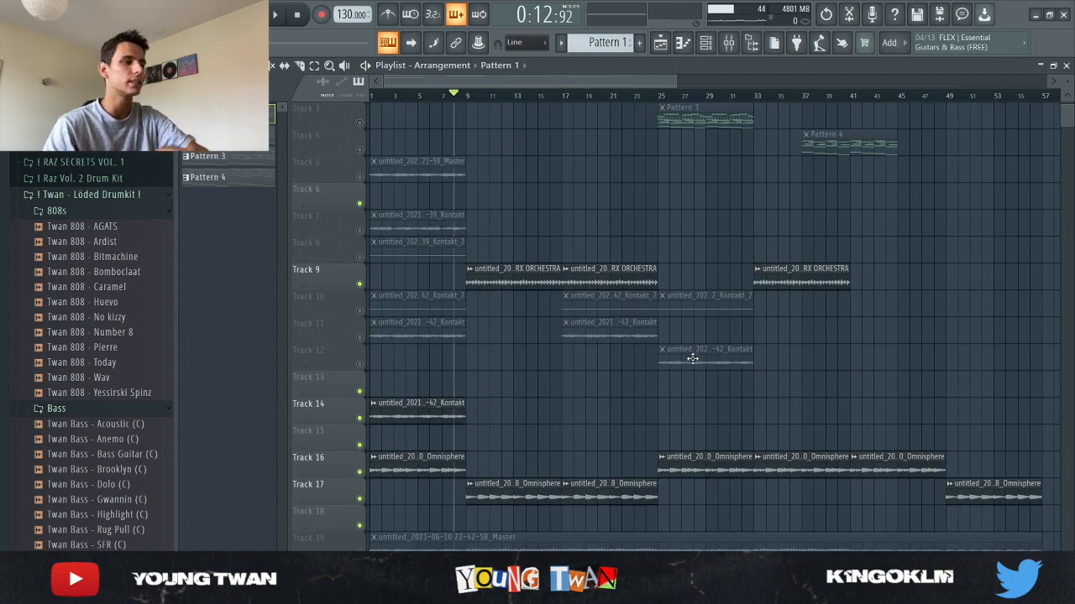
- Solo the Iced Out Patek reference track on Track 21 and play it from the start
scroll(693, 361, down, 3)
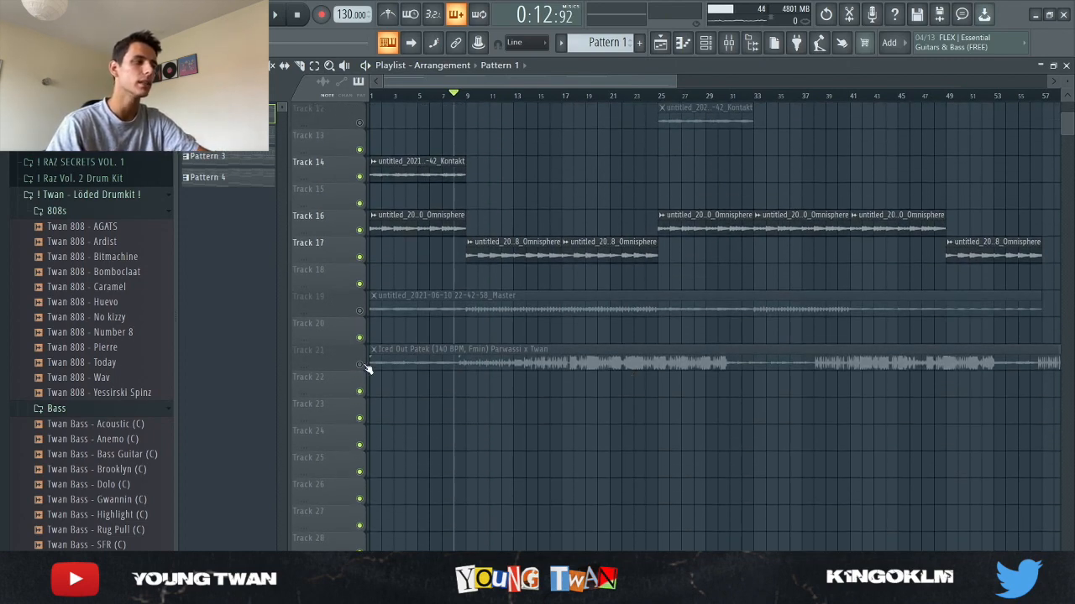
ctrl+click(359, 365)
drag(419, 92, 295, 95)
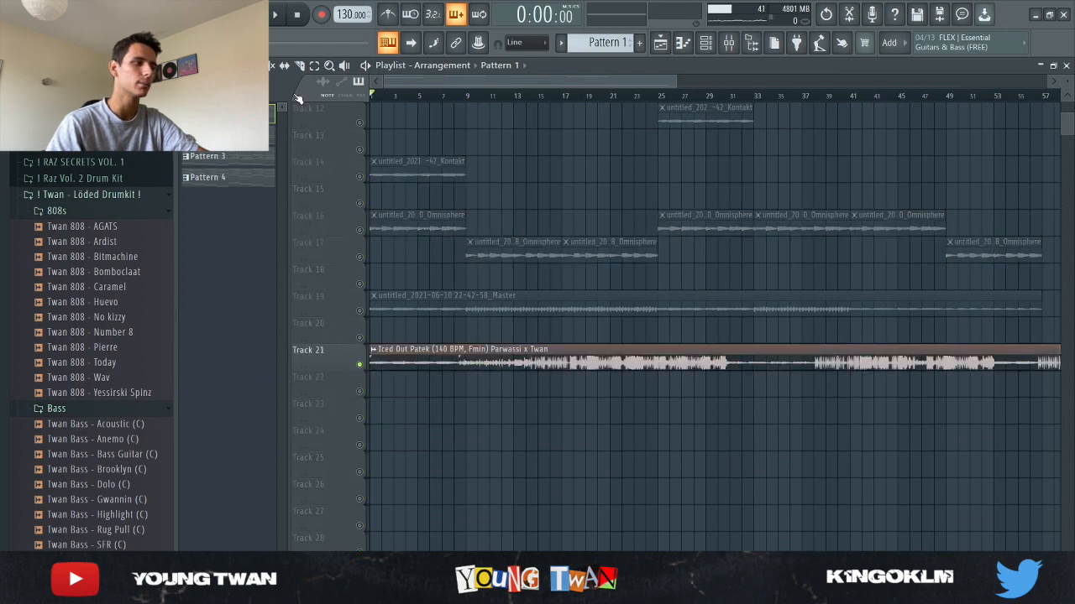
scroll(317, 379, up, 3)
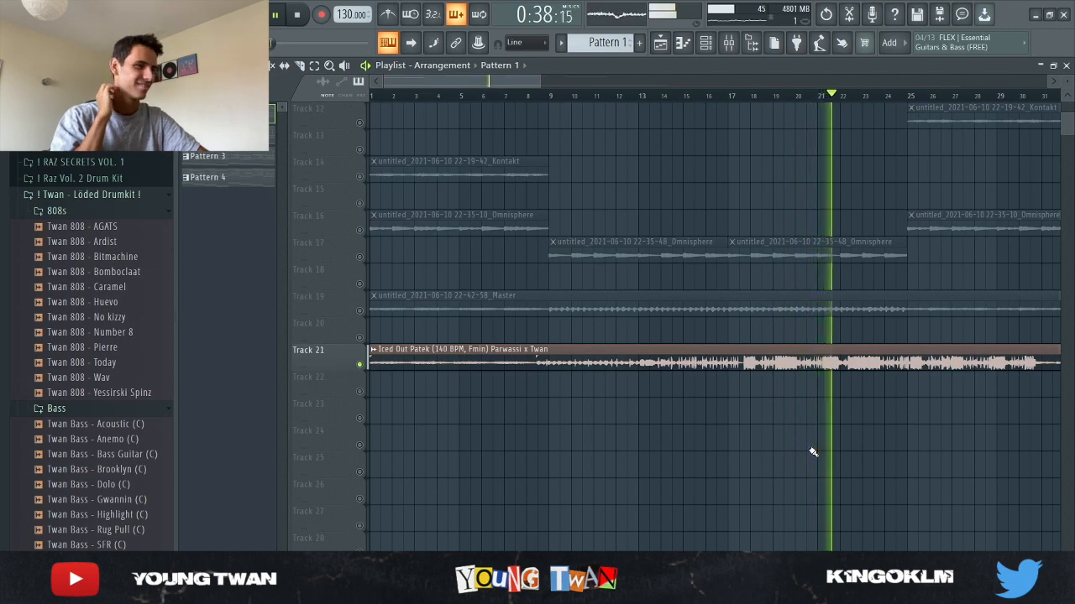
scroll(933, 506, down, 3)
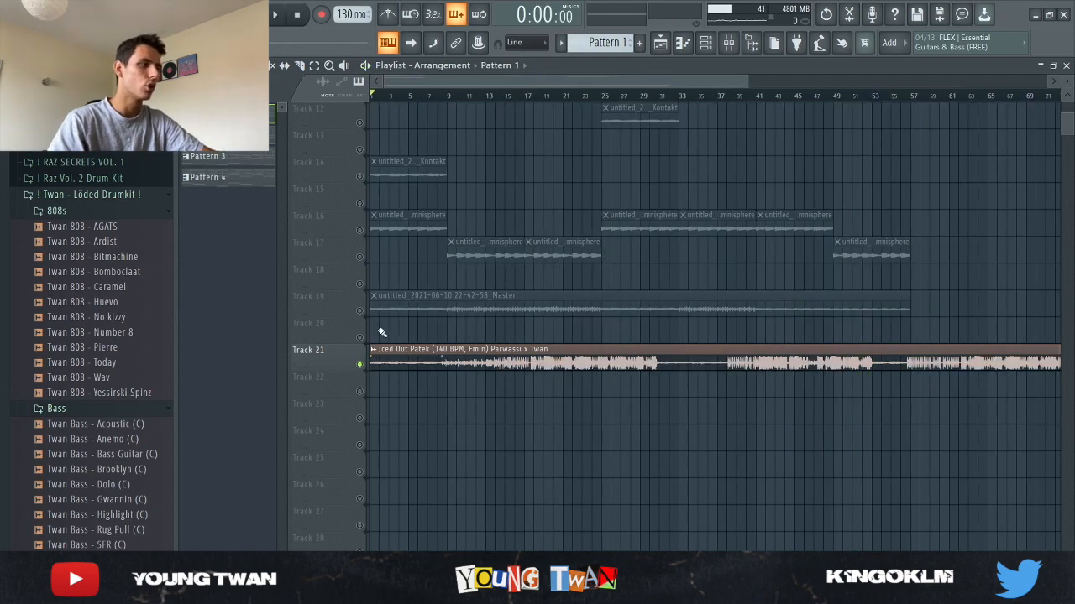
- Solo Track 19's master recording and open the mixer with Insert 7 selected
click(361, 312)
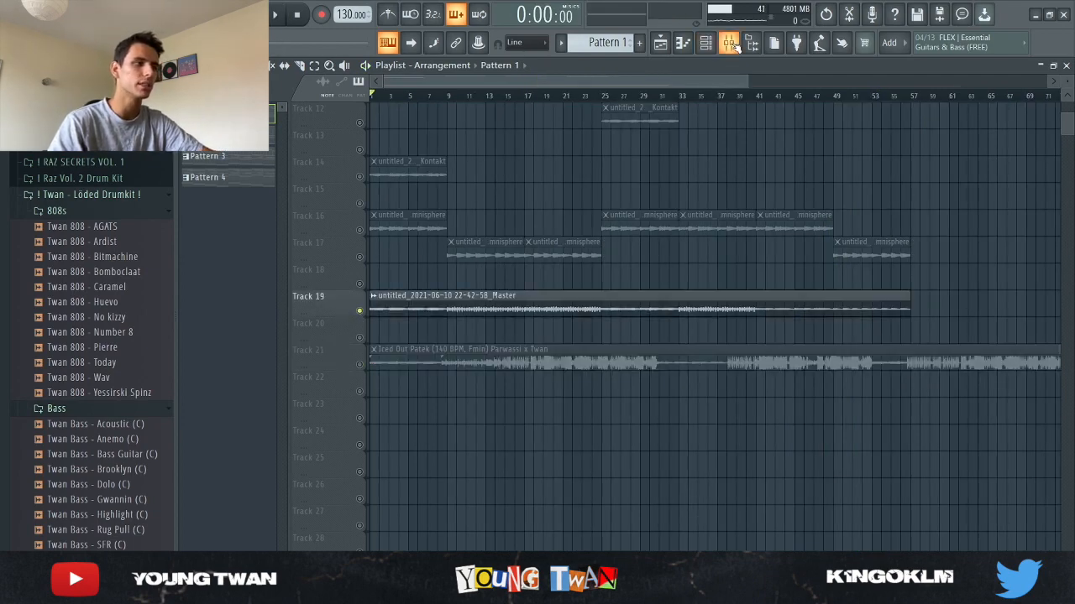
click(731, 43)
click(558, 231)
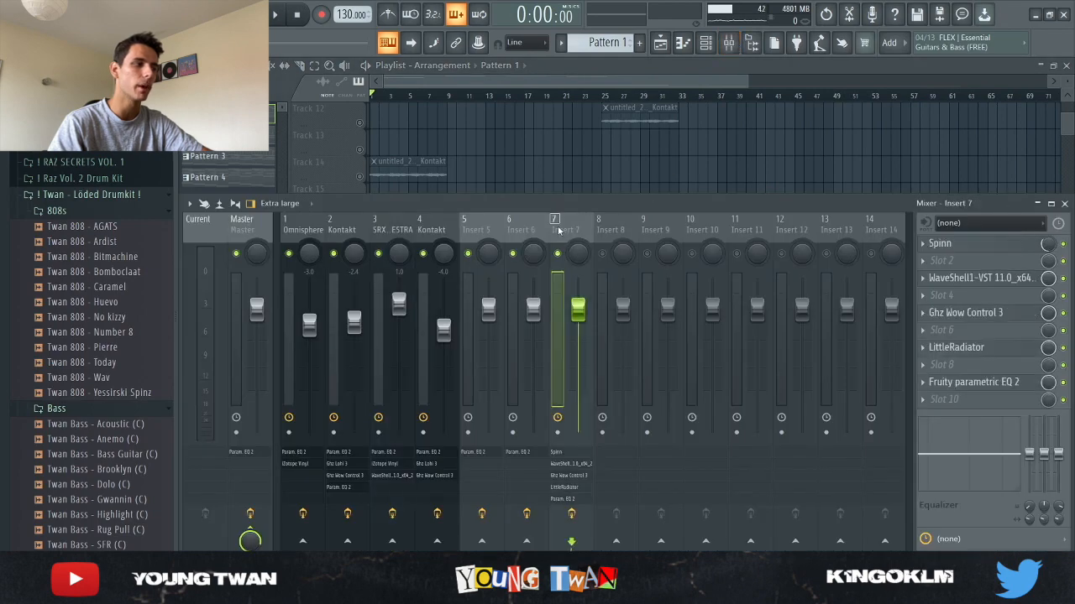
click(593, 162)
click(729, 46)
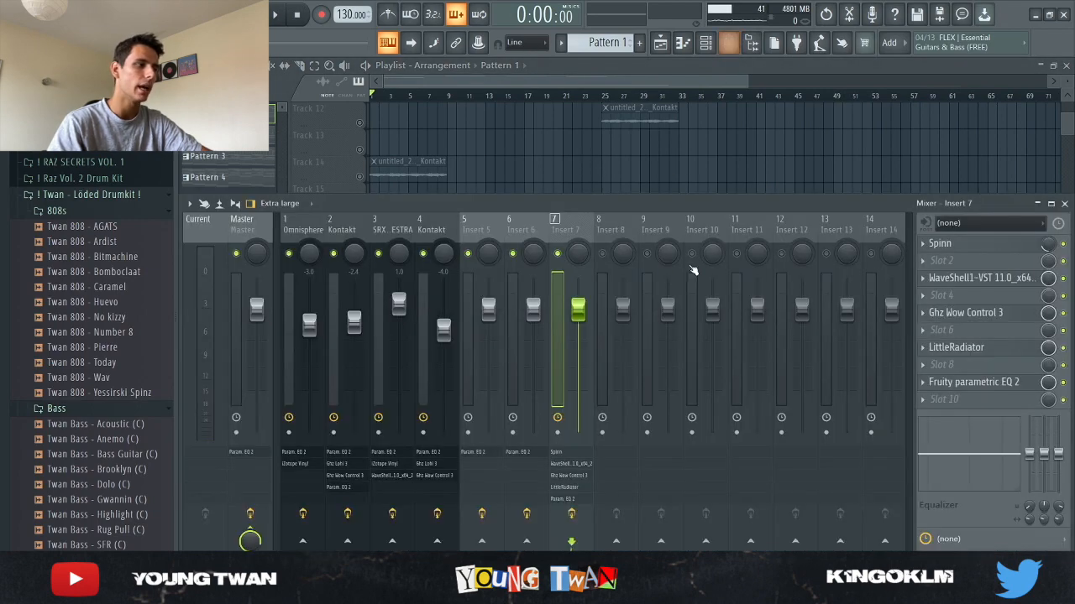
- Open and close each Insert 7 plugin in turn: Spinn, WaveShell, Ghz Wow Control 3, LittleRadiator and Fruity parametric EQ 2
click(997, 247)
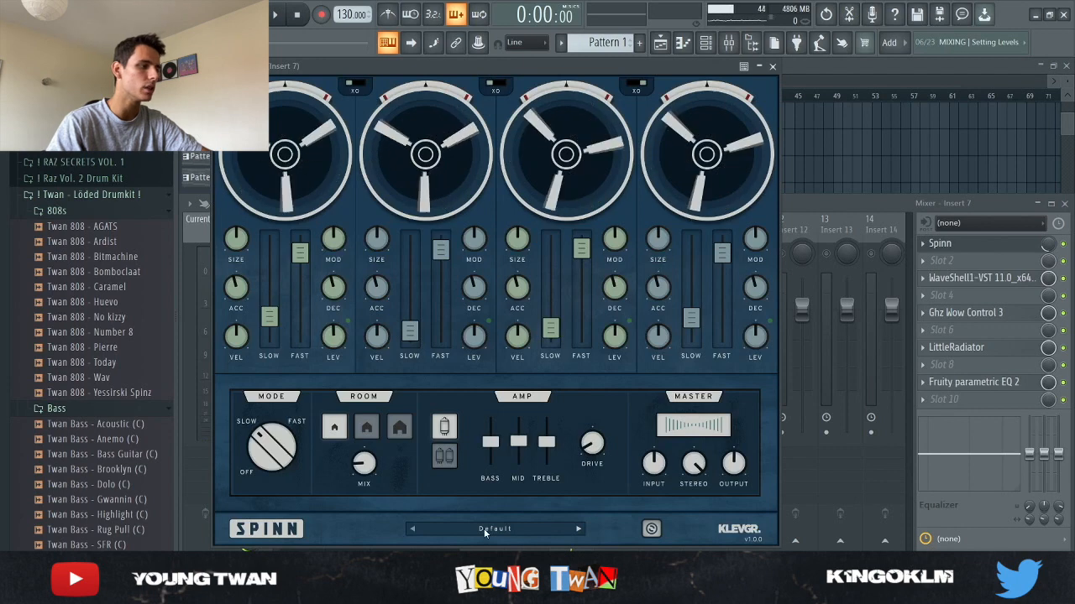
click(965, 244)
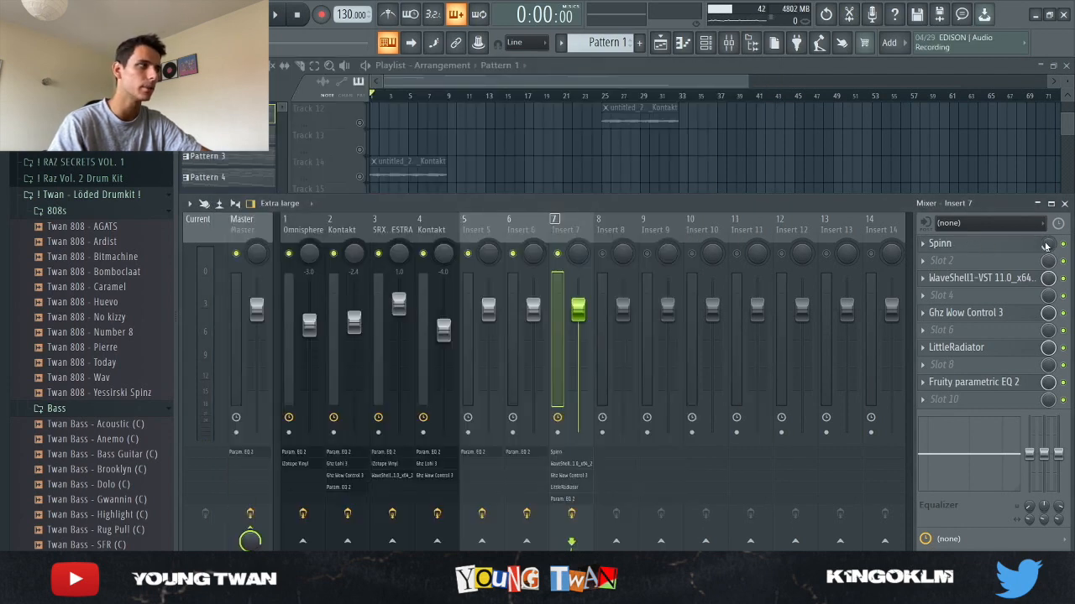
click(969, 279)
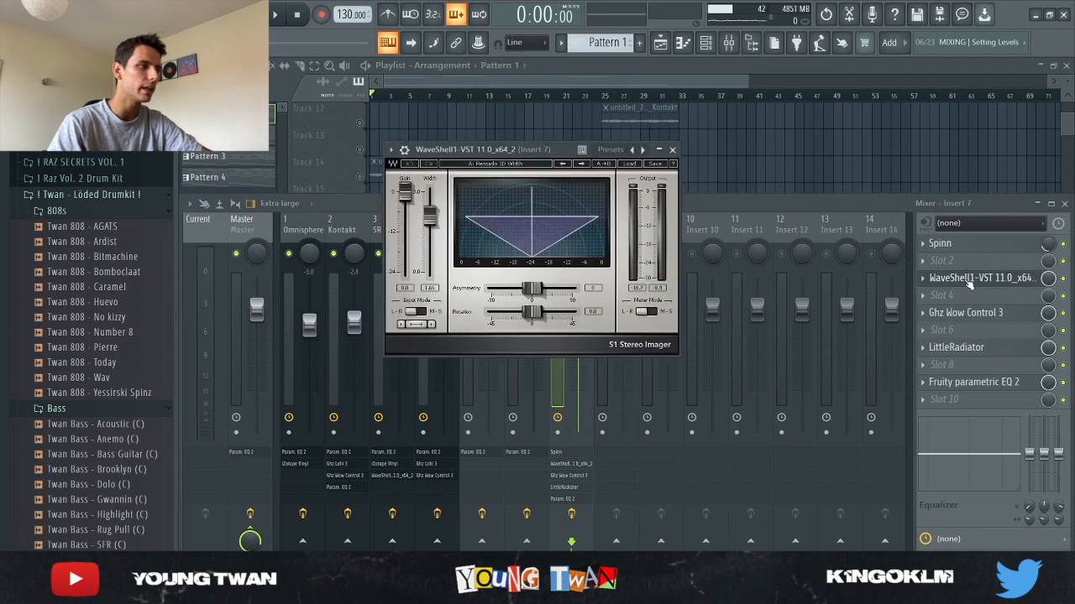
click(968, 282)
click(970, 314)
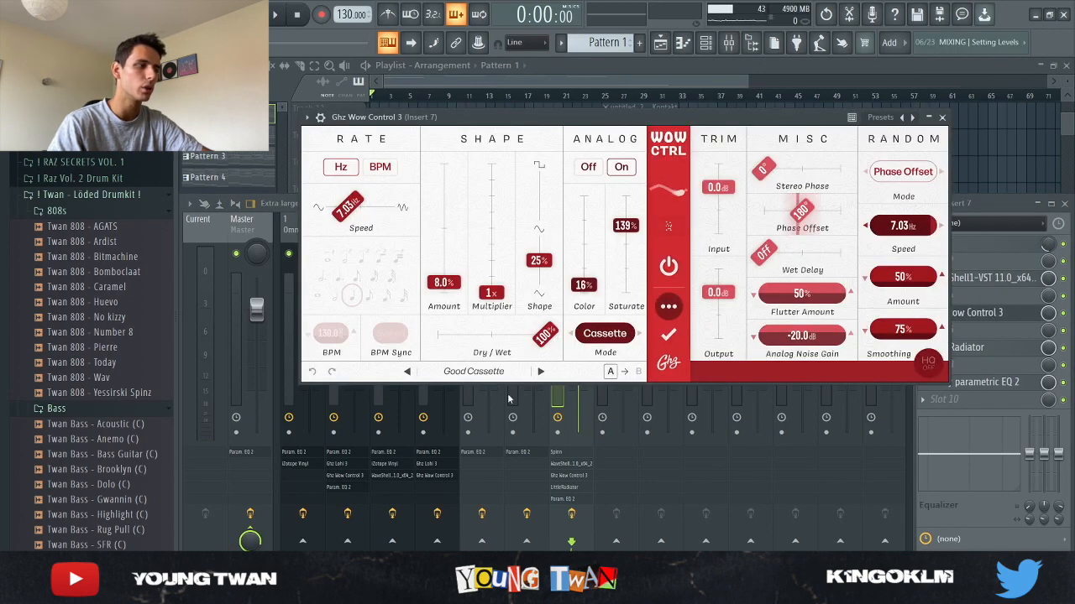
click(1032, 317)
click(995, 351)
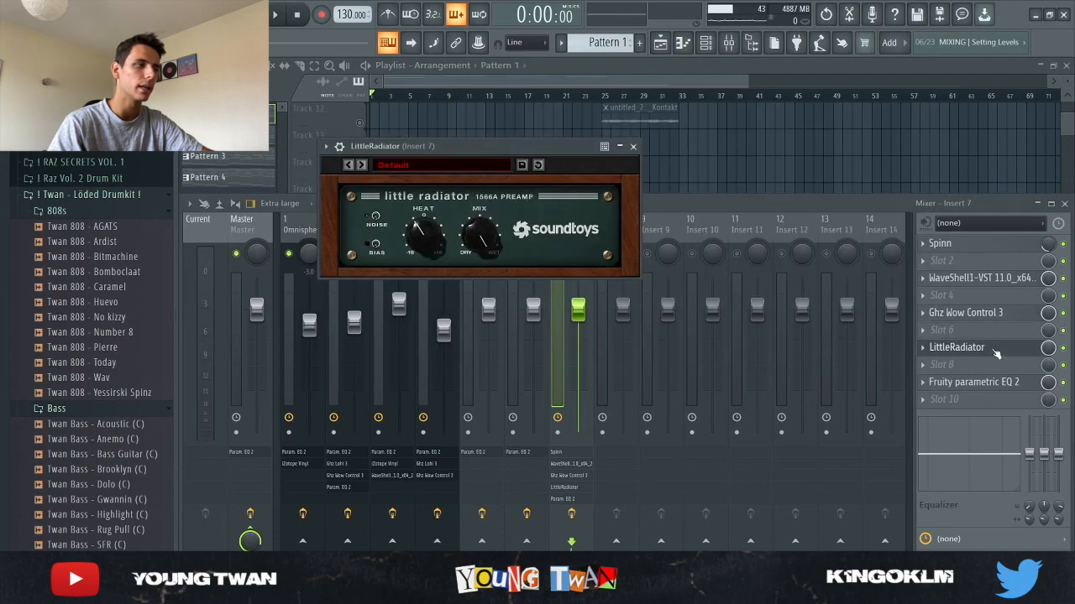
click(972, 347)
click(979, 383)
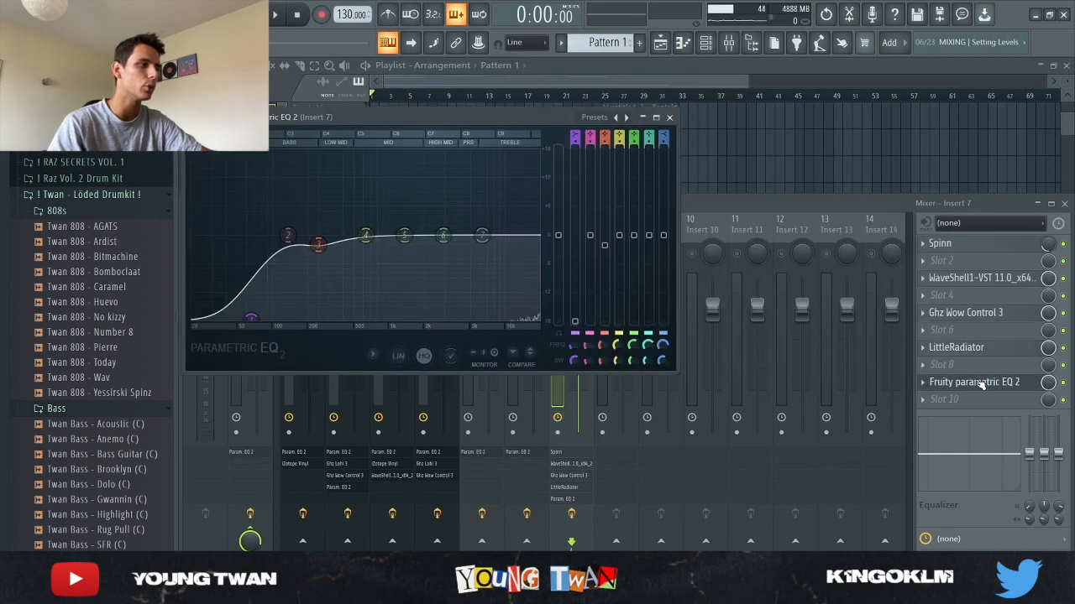
click(981, 383)
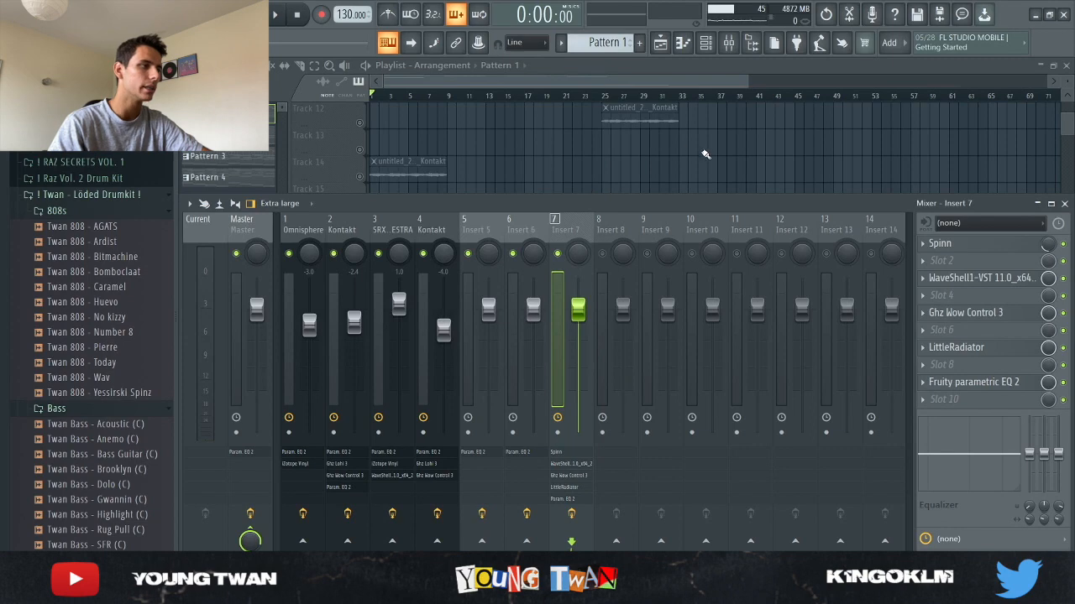
- Hide the mixer and scroll through the drum kit sample folders in the browser
key(F9)
scroll(863, 378, down, 2)
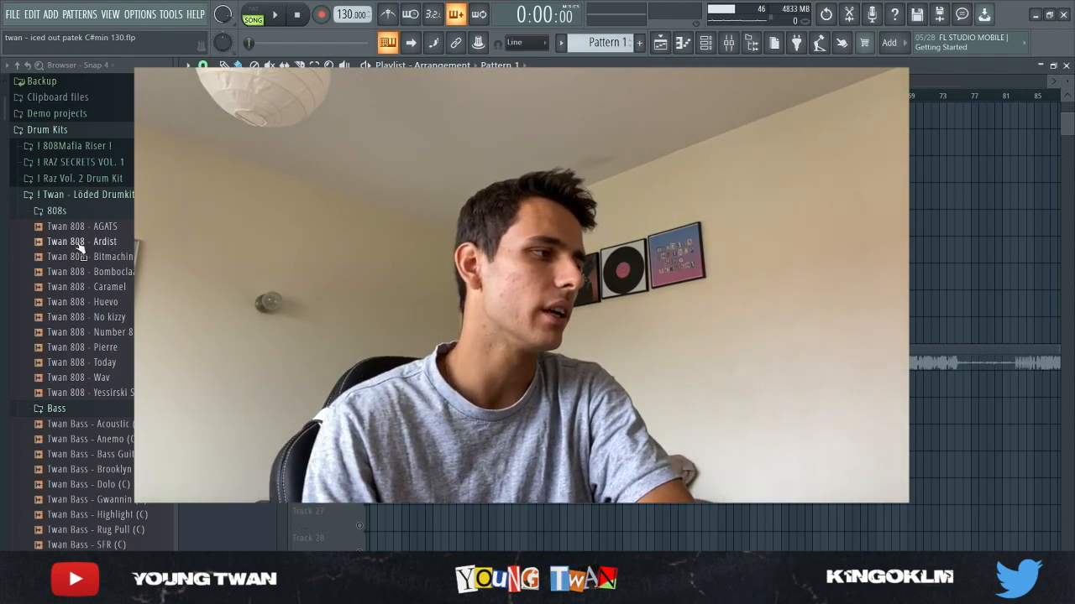
scroll(86, 335, down, 15)
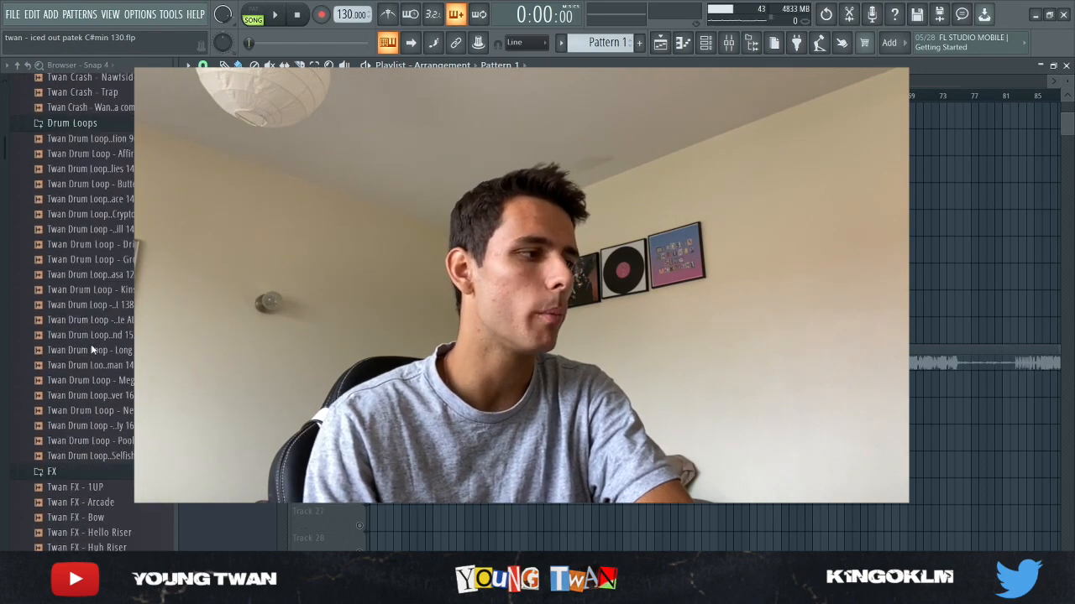
scroll(92, 350, down, 12)
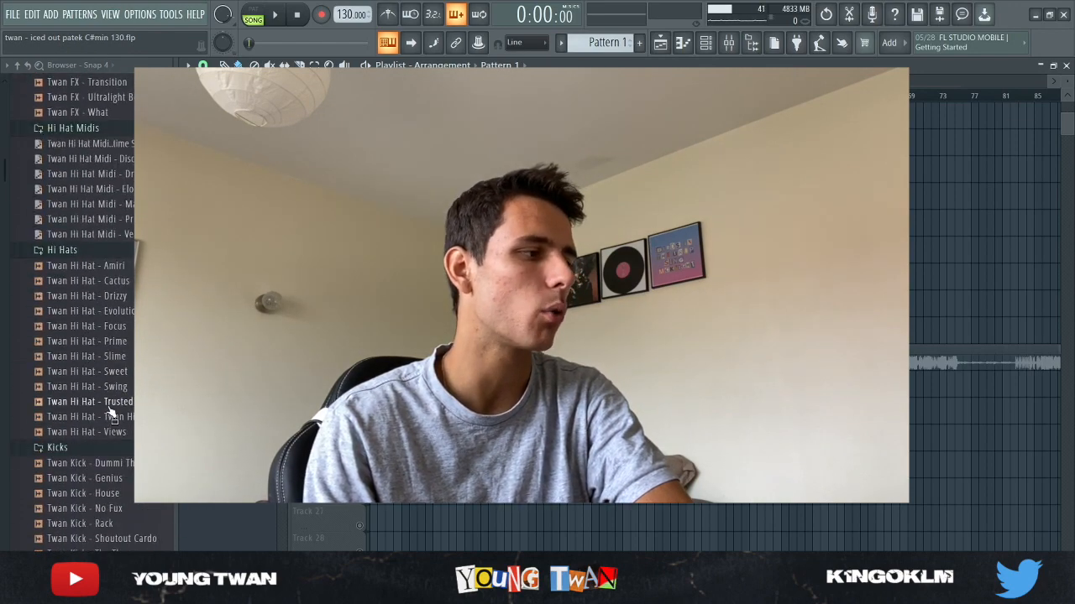
scroll(109, 412, down, 12)
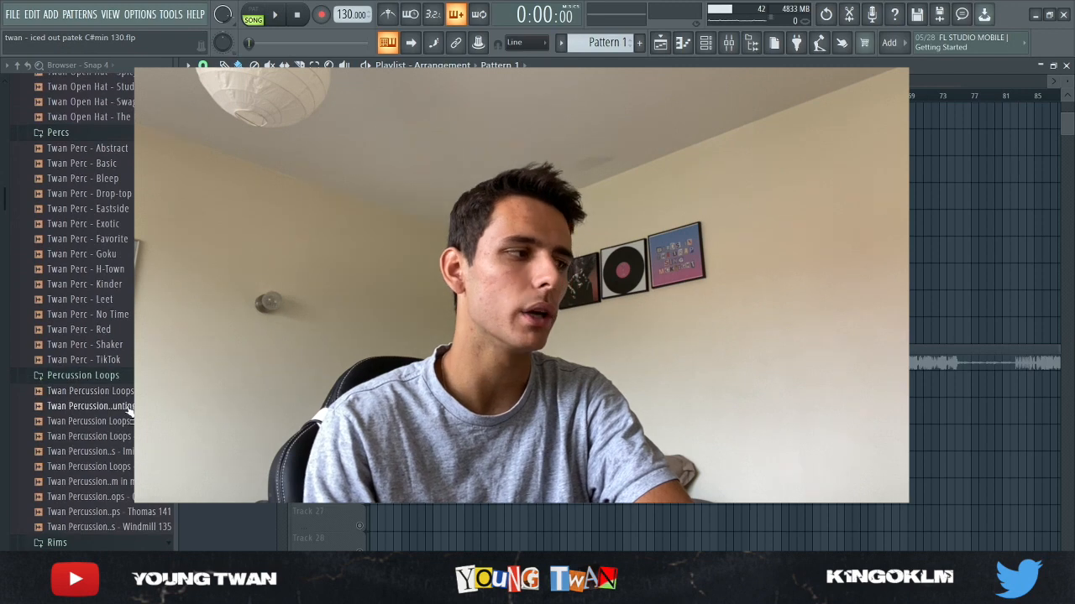
scroll(126, 415, down, 6)
scroll(101, 395, up, 3)
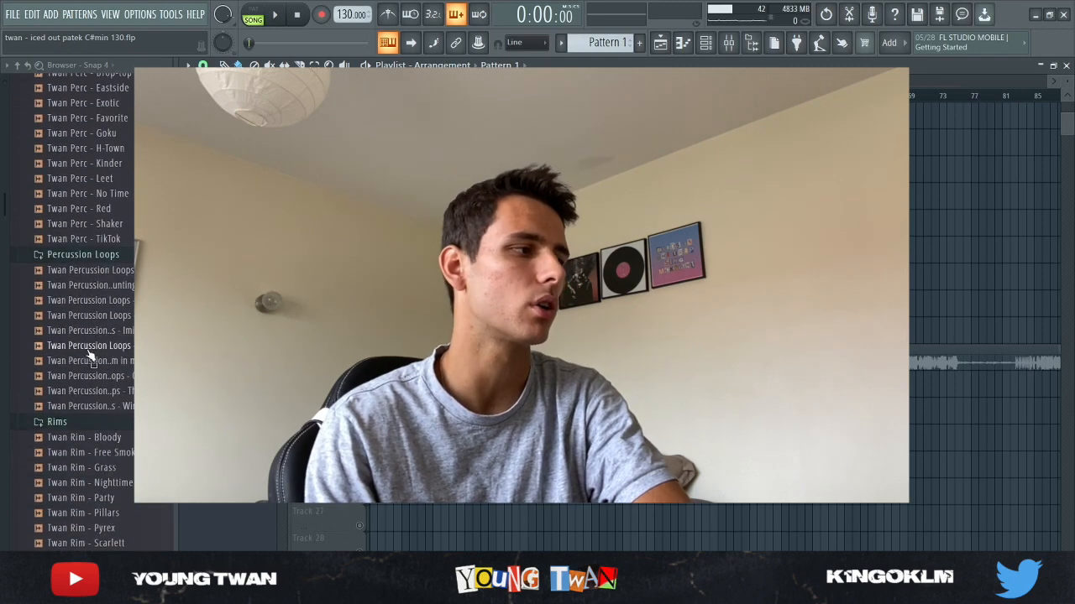
scroll(90, 357, up, 8)
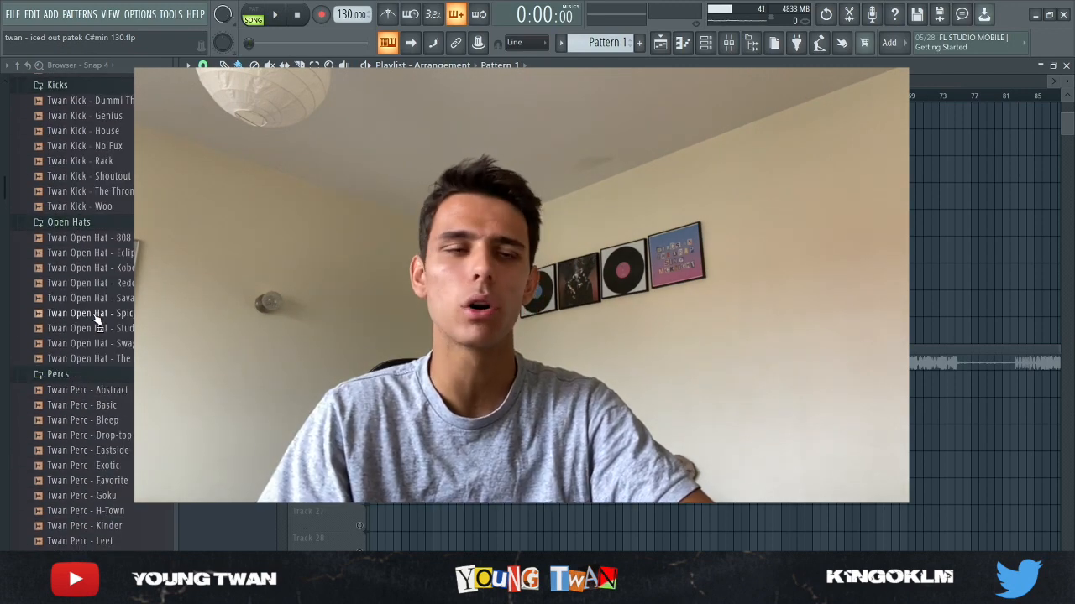